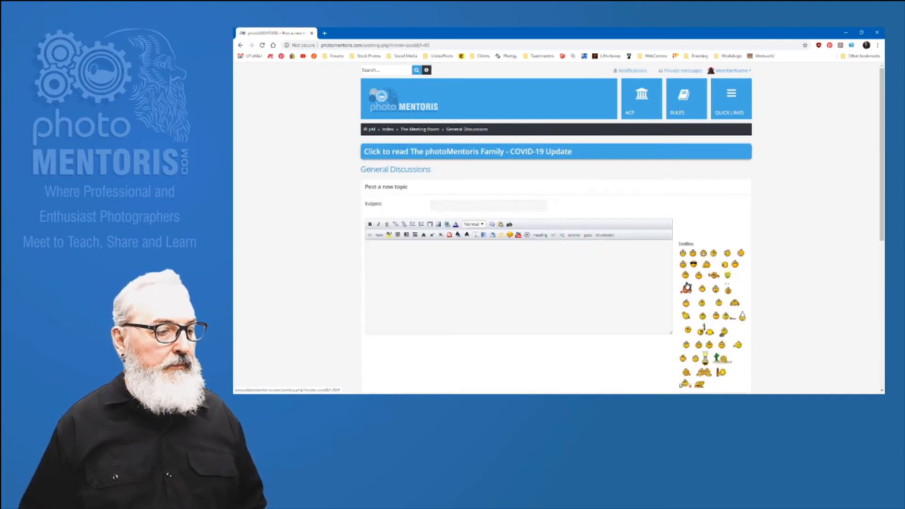
Set the subject to "Test" and write "This is an example of bold text", "This one is italics", "Here is a list", "Item one", "Number two", "Third item"
{"action": "left_click", "coordinate": [454, 205]}
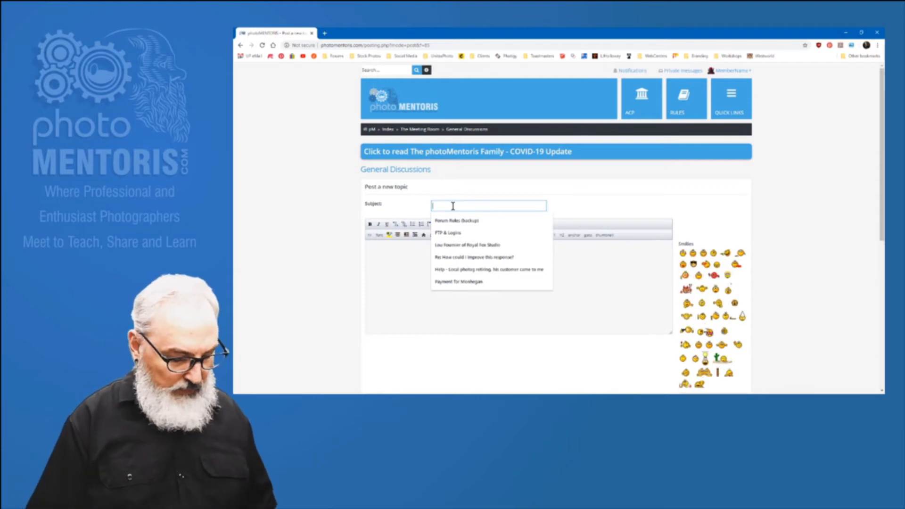
{"action": "type", "text": "Test"}
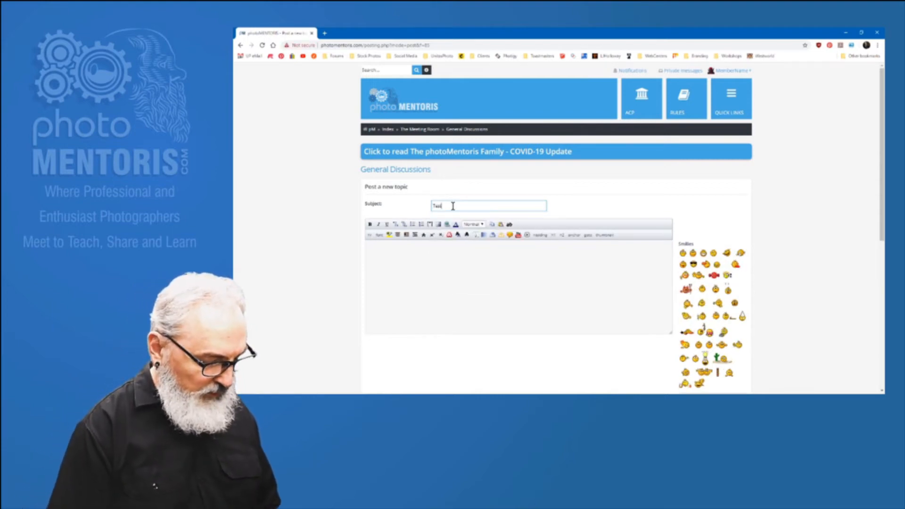
{"action": "left_click", "coordinate": [588, 270]}
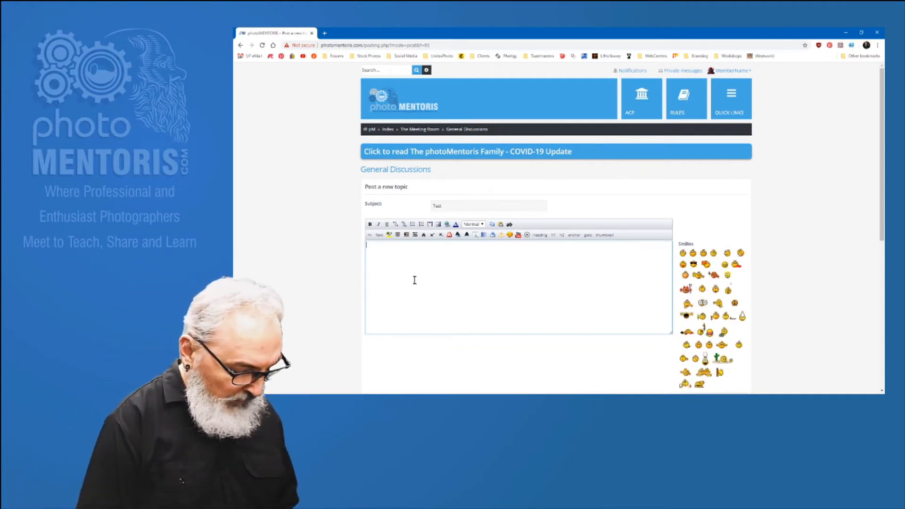
{"action": "type", "text": "This is an"}
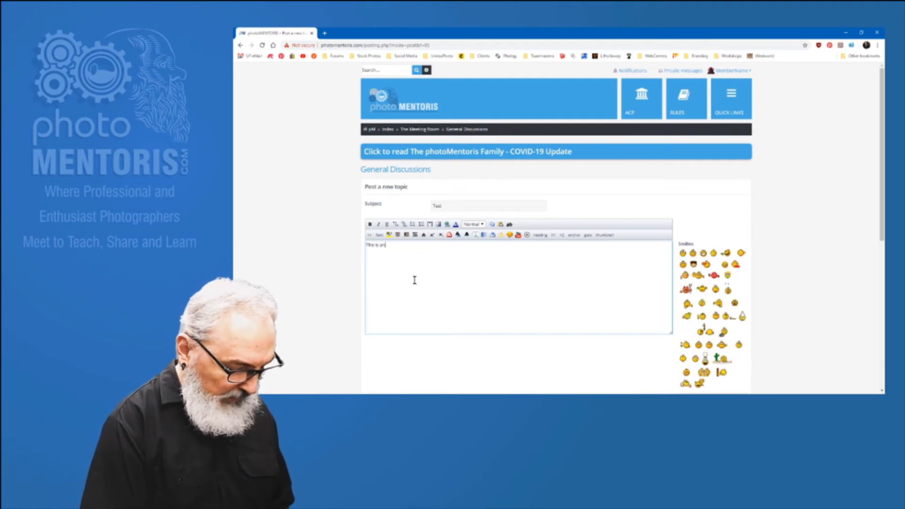
{"action": "type", "text": " ex"}
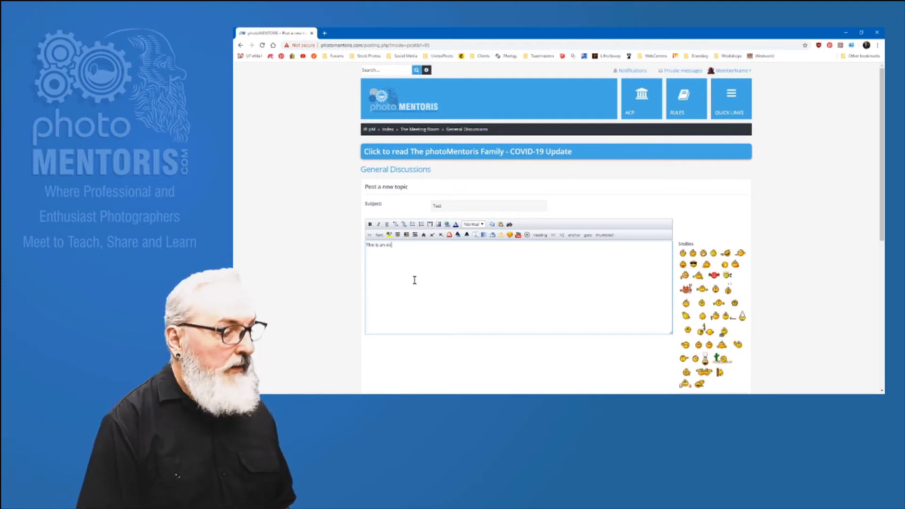
{"action": "type", "text": "ample of bold text"}
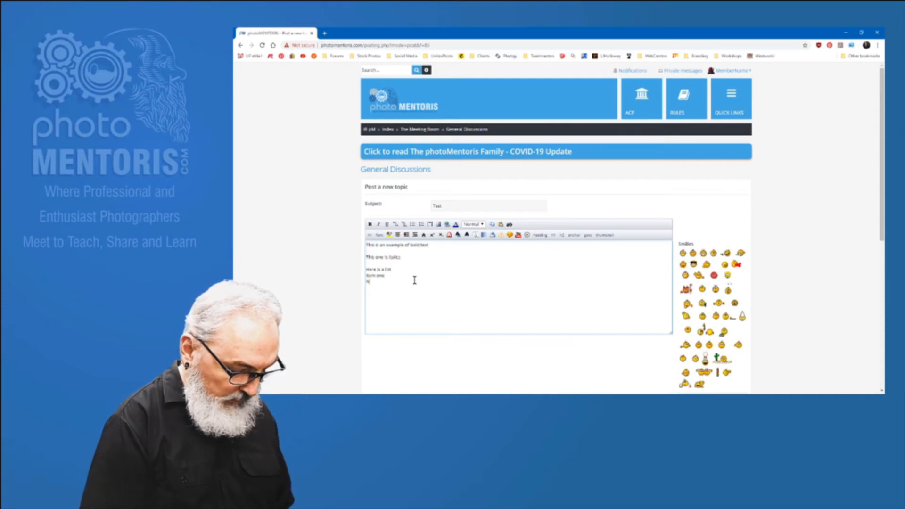
{"action": "type", "text": "wo "}
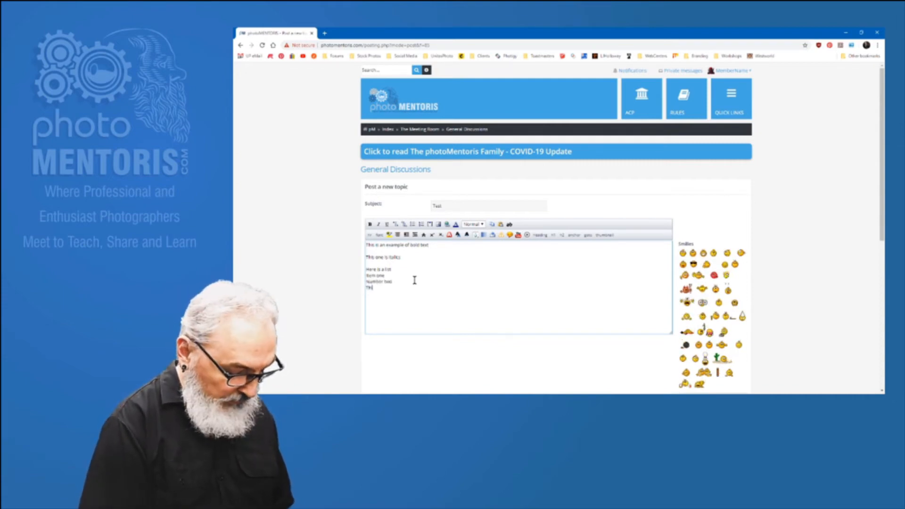
{"action": "type", "text": "Third item"}
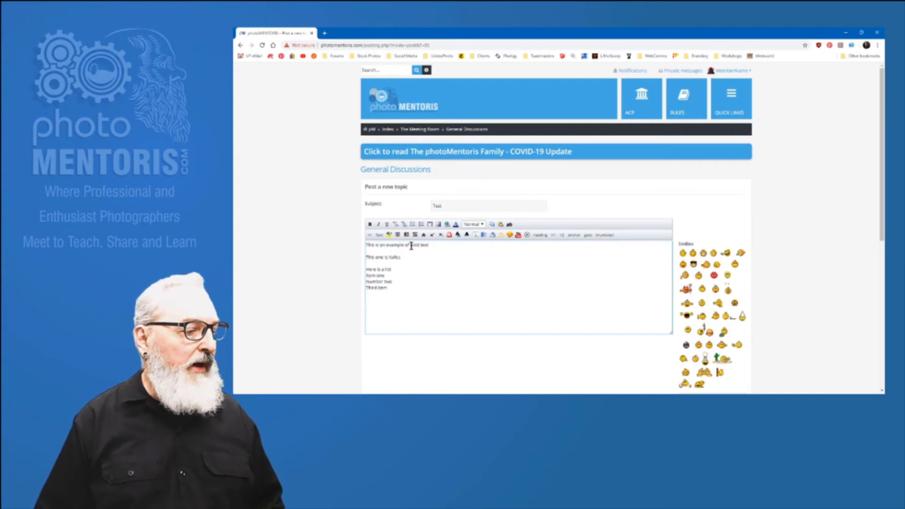
Apply bold to the words "bold text" and italics to the word "italics" in the message
{"action": "left_click_drag", "start_coordinate": [411, 245], "coordinate": [429, 244]}
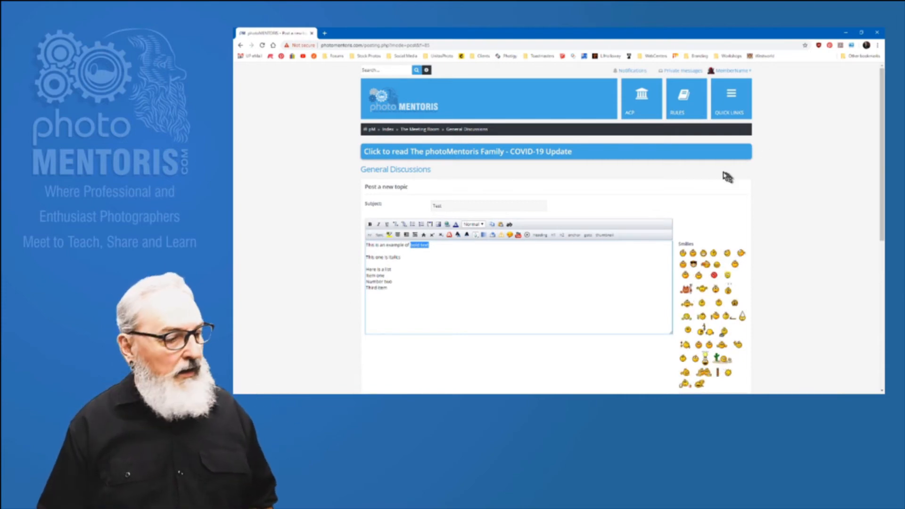
{"action": "left_click", "coordinate": [370, 225]}
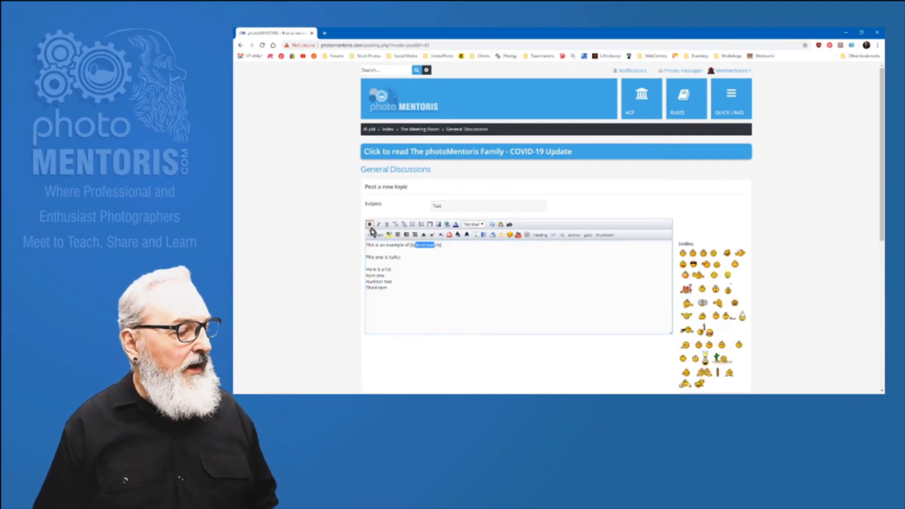
{"action": "left_click", "coordinate": [423, 252]}
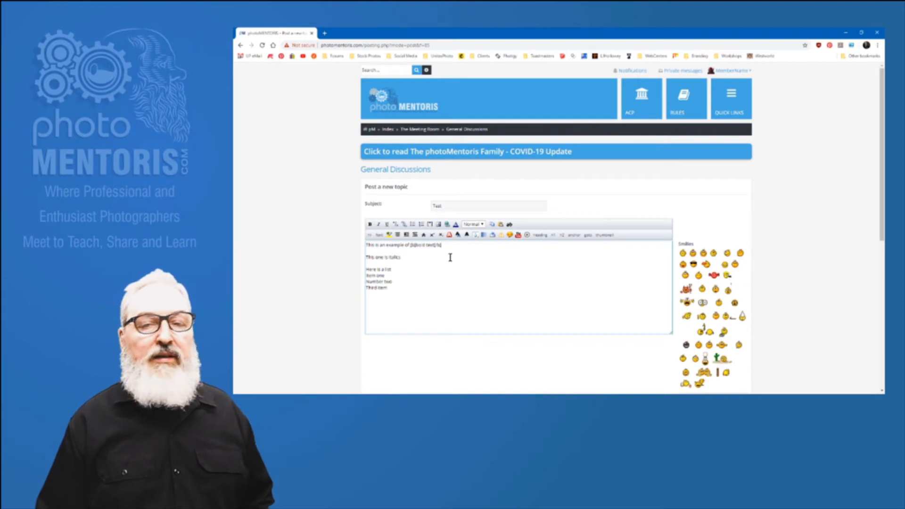
{"action": "left_click_drag", "start_coordinate": [402, 257], "coordinate": [391, 257]}
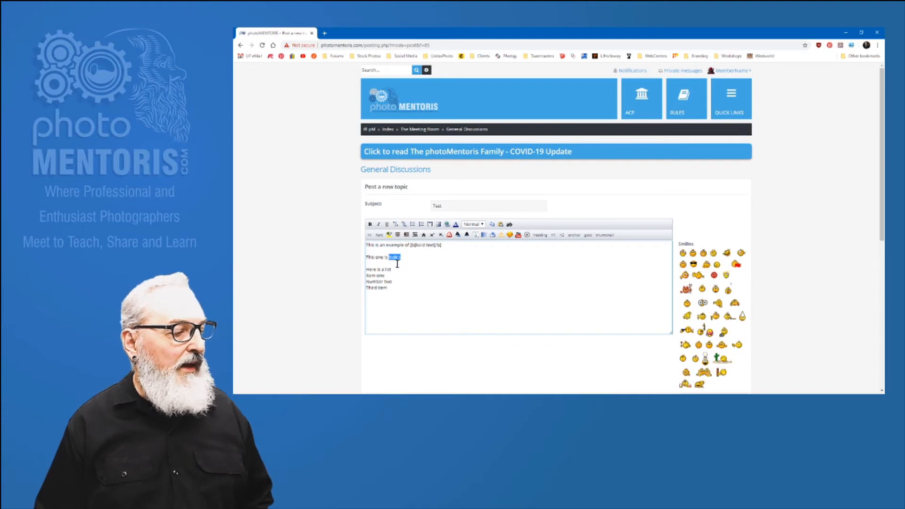
{"action": "left_click", "coordinate": [378, 225]}
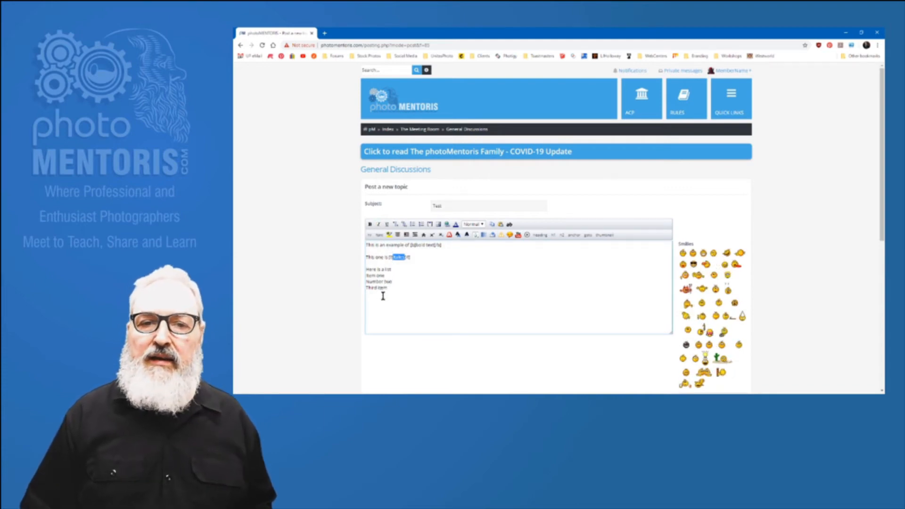
Wrap the three lines "Item one", "Number two" and "Third item" in list tags
{"action": "left_click_drag", "start_coordinate": [394, 275], "coordinate": [395, 270]}
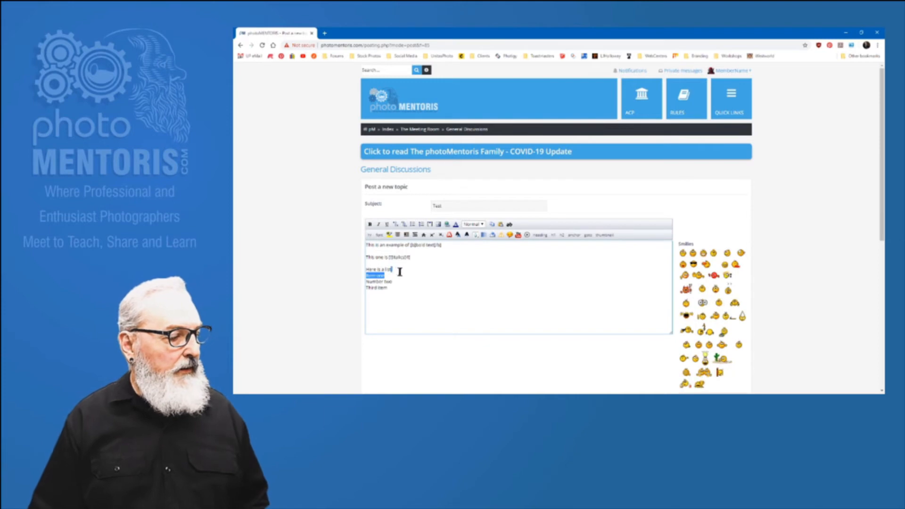
{"action": "left_click", "coordinate": [393, 277]}
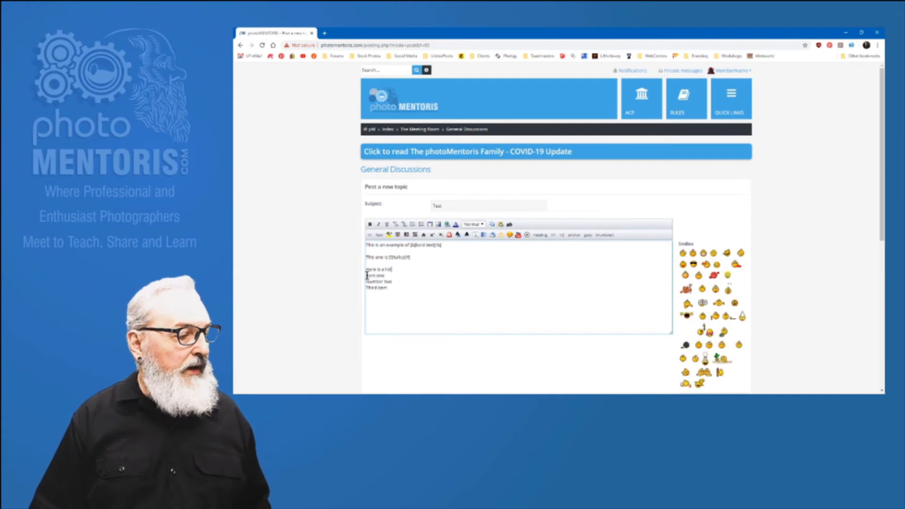
{"action": "left_click_drag", "start_coordinate": [387, 288], "coordinate": [358, 278]}
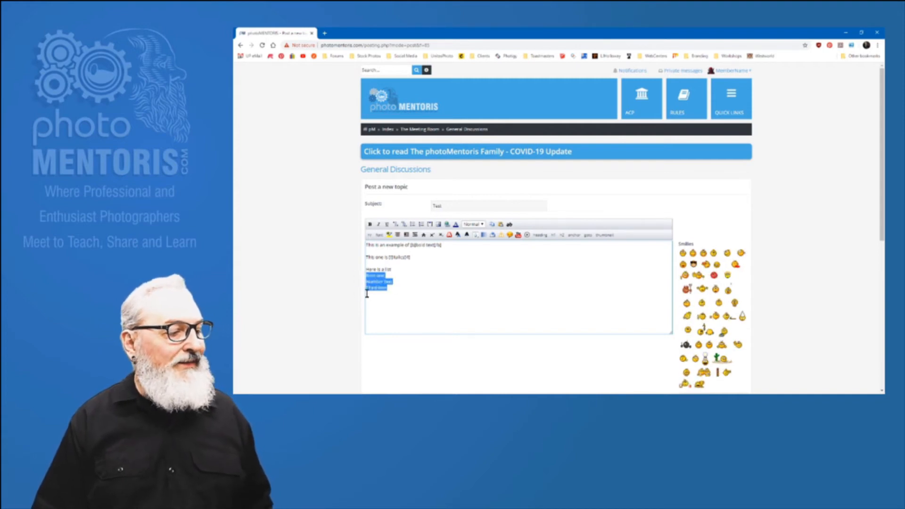
{"action": "left_click", "coordinate": [414, 226]}
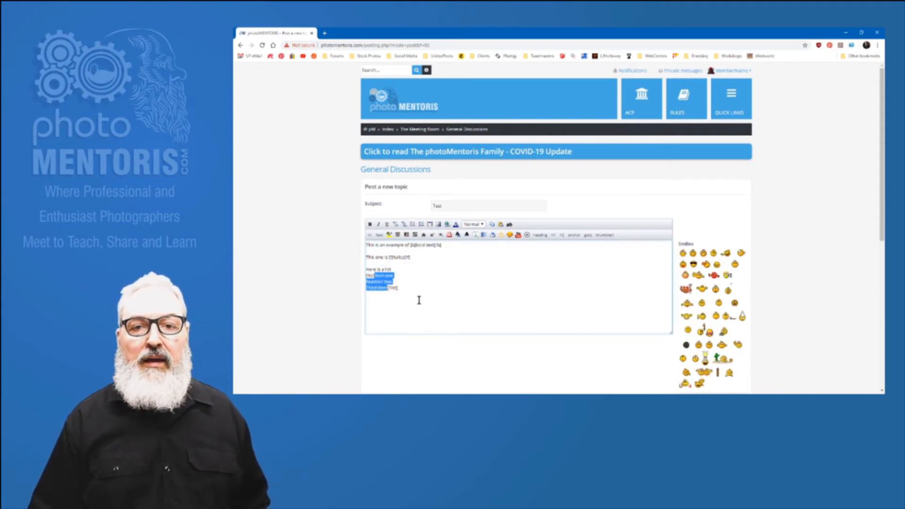
{"action": "left_click", "coordinate": [446, 294]}
Preview the new topic to check the bold, italic and list formatting
{"action": "scroll", "coordinate": [455, 283], "scroll_direction": "down", "scroll_amount": 1}
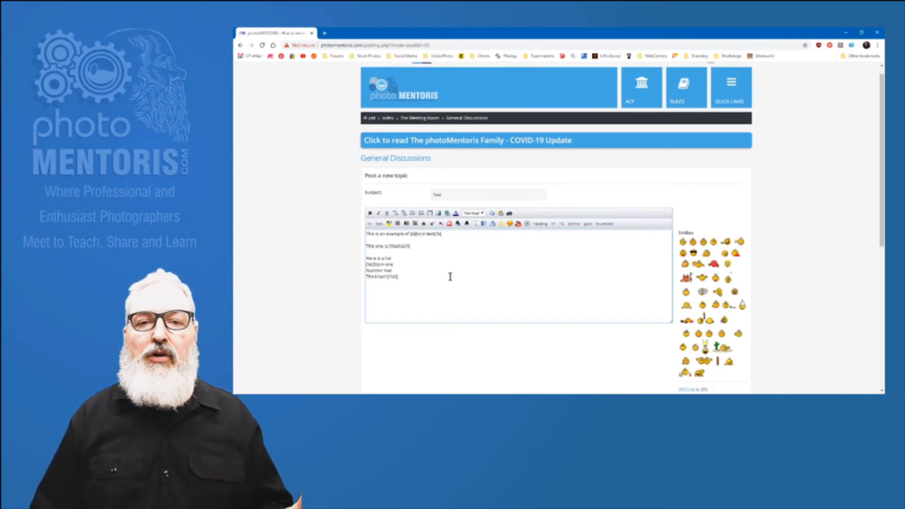
{"action": "scroll", "coordinate": [455, 274], "scroll_direction": "down", "scroll_amount": 3}
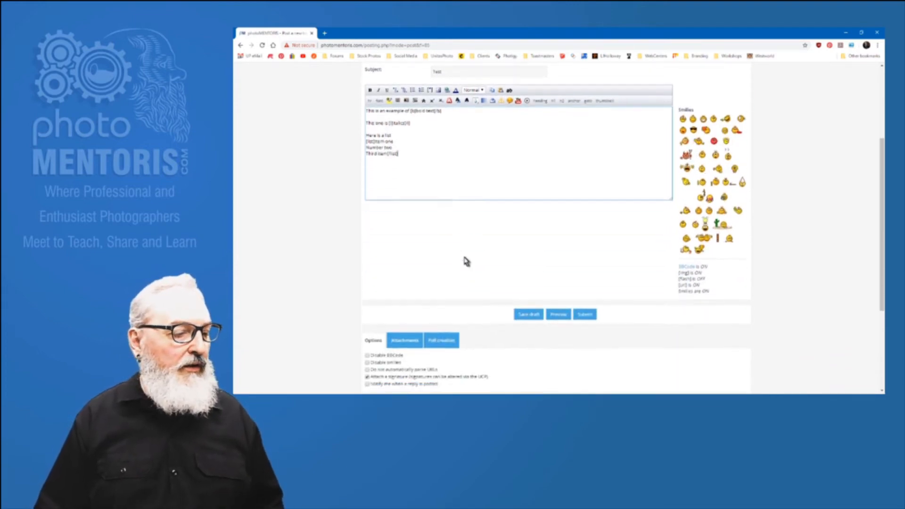
{"action": "scroll", "coordinate": [464, 259], "scroll_direction": "down", "scroll_amount": 1}
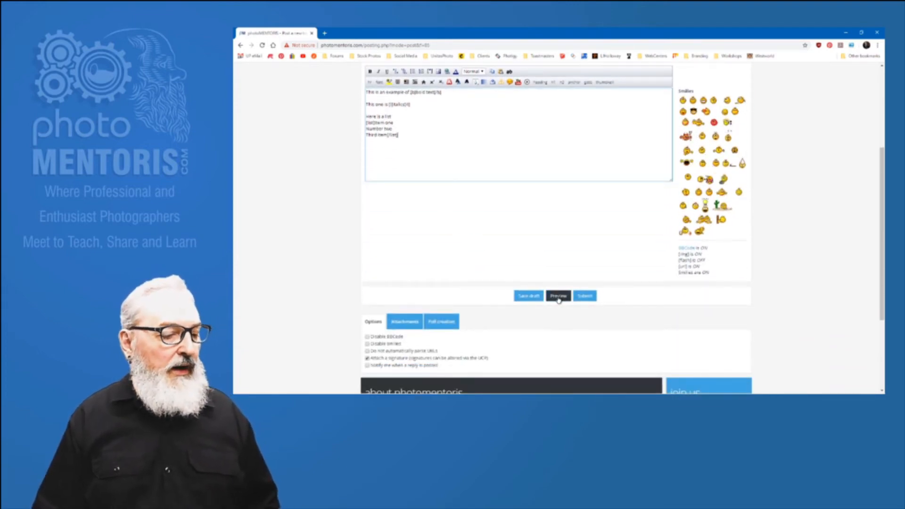
{"action": "left_click", "coordinate": [558, 297]}
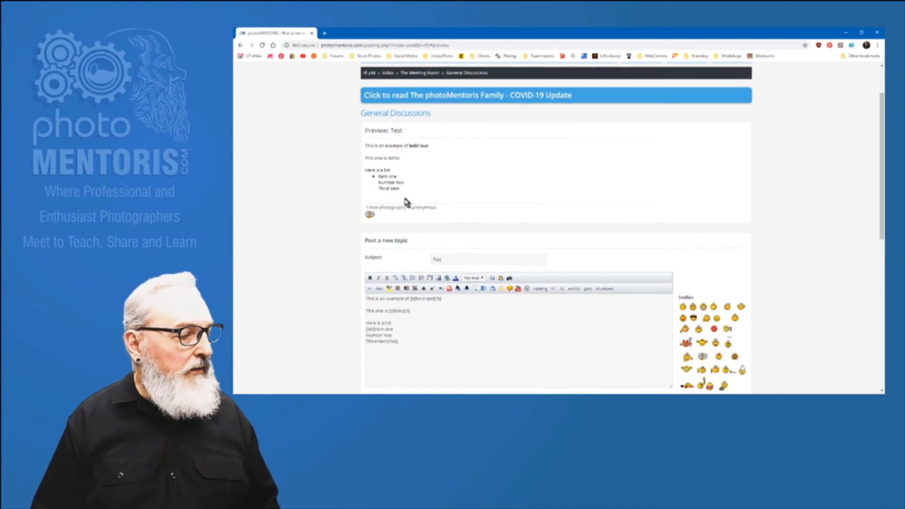
Put the opening list tag on its own line and add a [*] list item marker before each of the three items
{"action": "scroll", "coordinate": [404, 202], "scroll_direction": "down", "scroll_amount": 3}
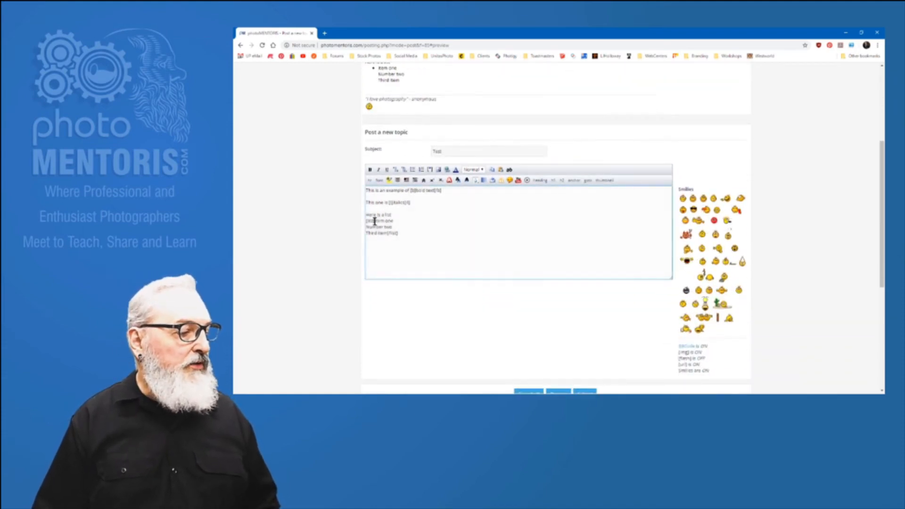
{"action": "key", "text": "Return"}
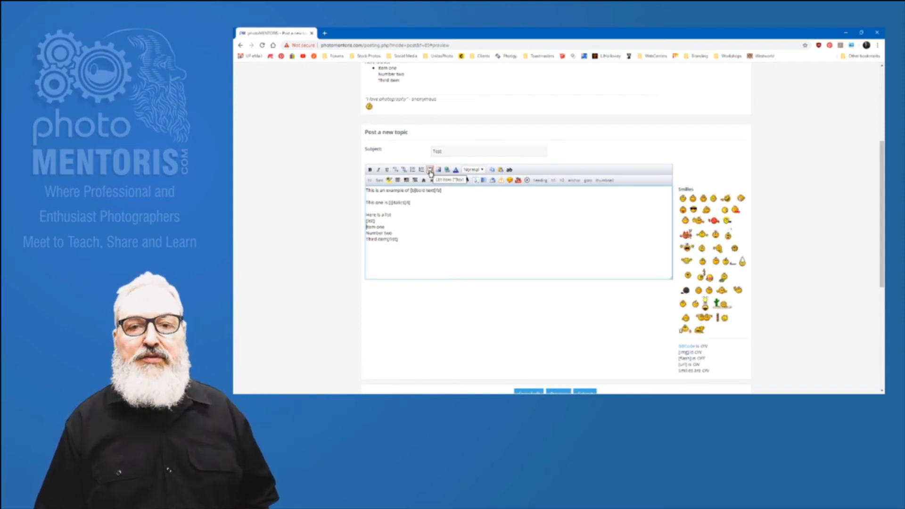
{"action": "left_click", "coordinate": [430, 171]}
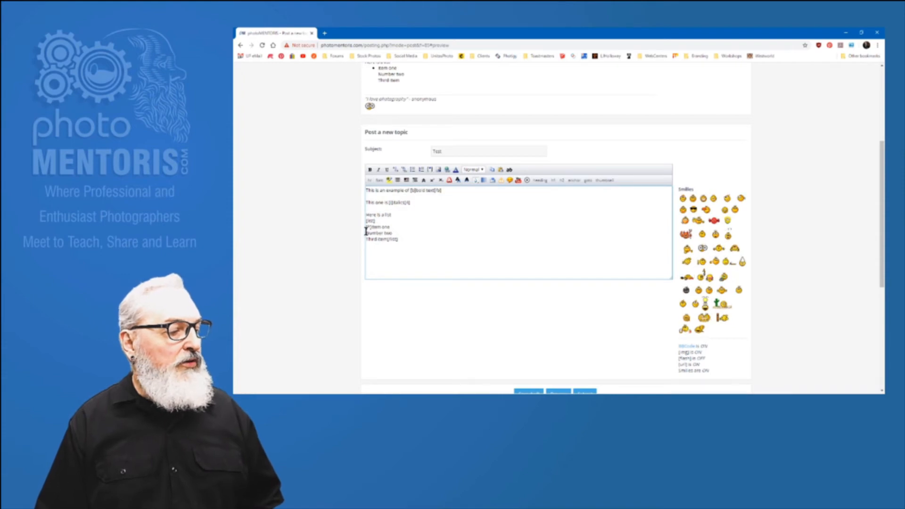
{"action": "left_click", "coordinate": [429, 171]}
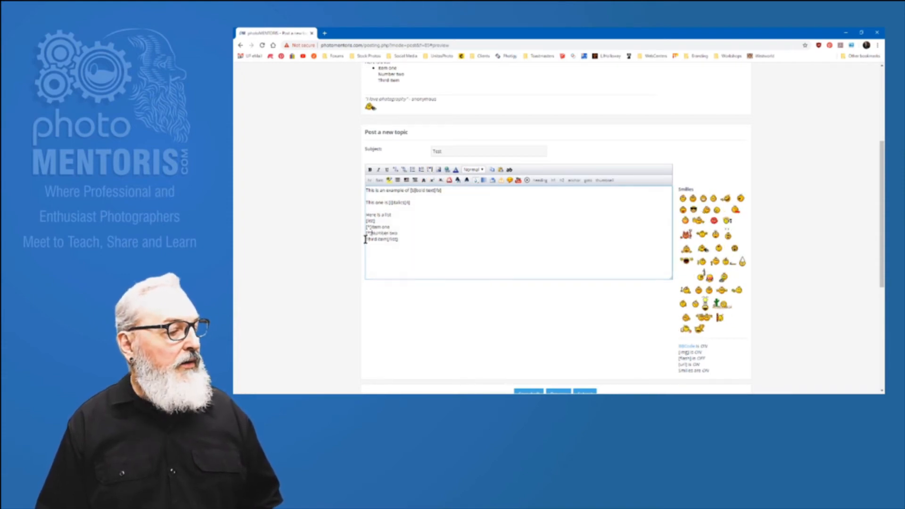
{"action": "left_click", "coordinate": [430, 171]}
Preview the topic again to check how the bulleted list is rendered
{"action": "scroll", "coordinate": [481, 309], "scroll_direction": "down", "scroll_amount": 3}
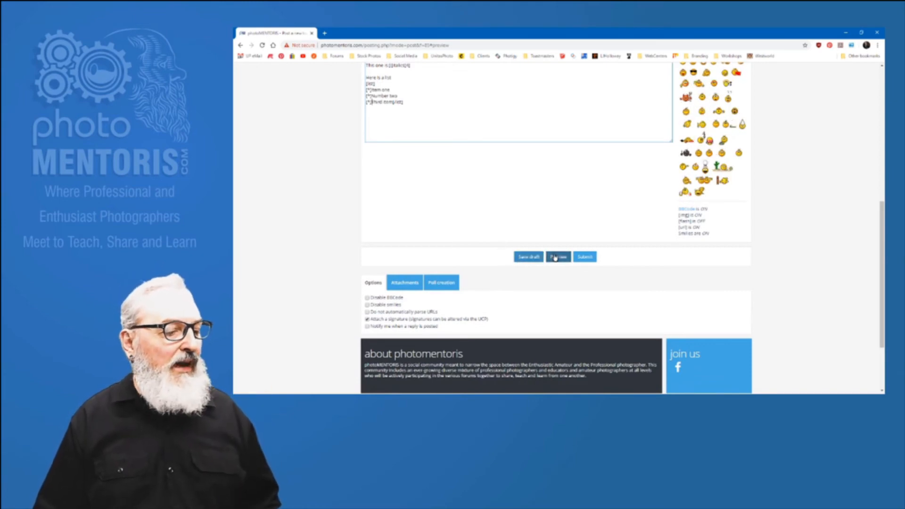
{"action": "left_click", "coordinate": [560, 259]}
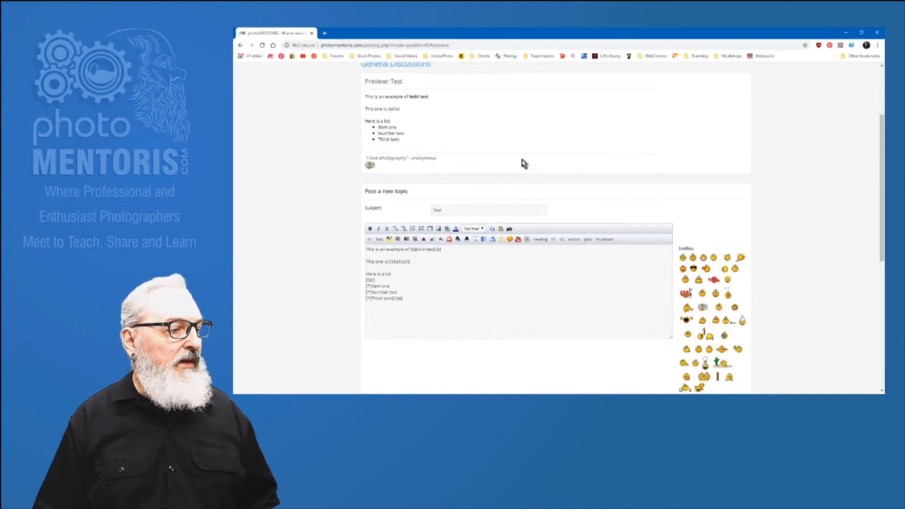
{"action": "scroll", "coordinate": [521, 162], "scroll_direction": "up", "scroll_amount": 3}
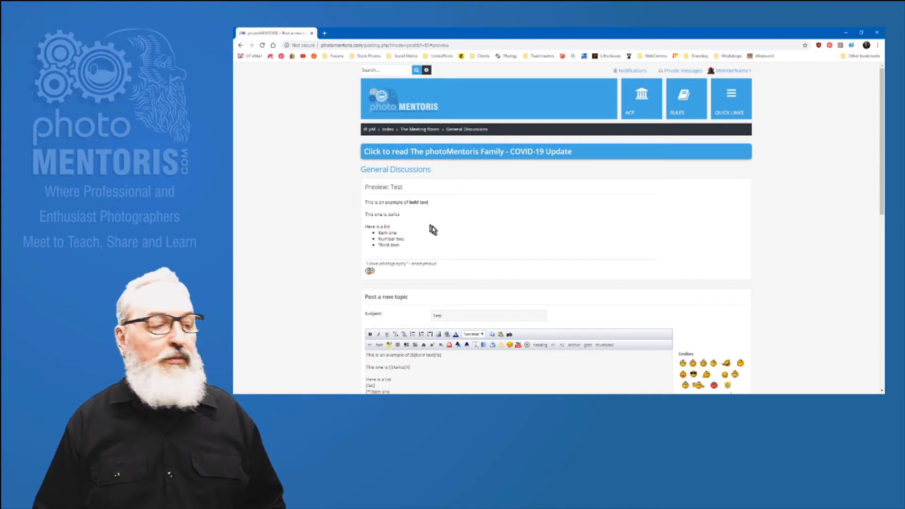
Insert an empty YouTube tag below the list and delete it again
{"action": "scroll", "coordinate": [432, 231], "scroll_direction": "down", "scroll_amount": 3}
{"action": "left_click", "coordinate": [481, 257]}
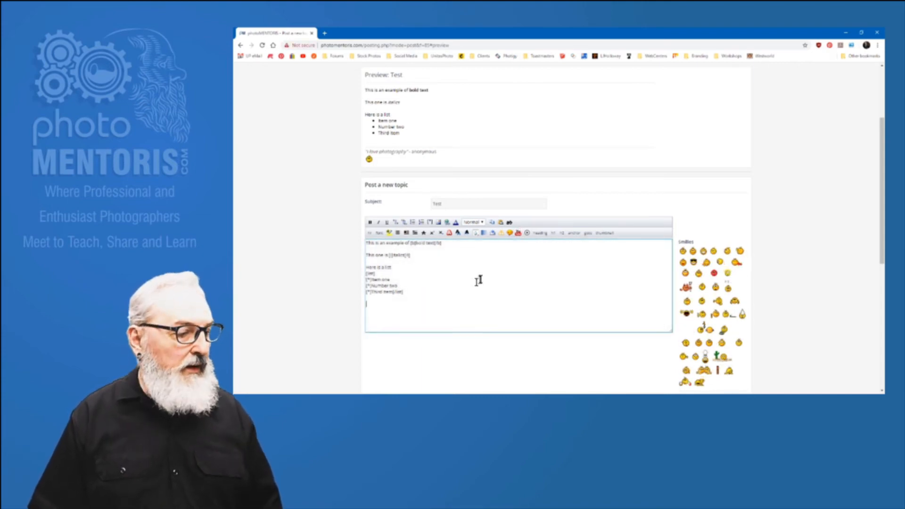
{"action": "left_click", "coordinate": [518, 234]}
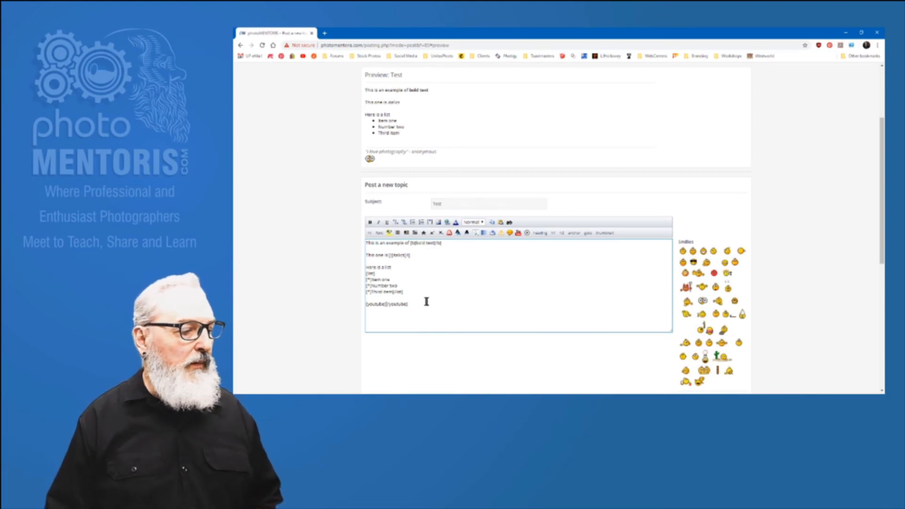
{"action": "left_click_drag", "start_coordinate": [414, 297], "coordinate": [421, 307]}
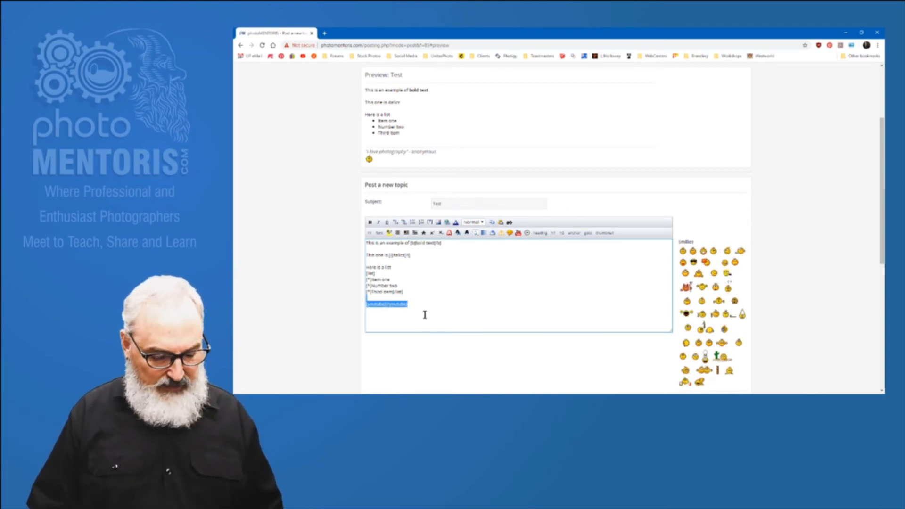
{"action": "key", "text": "Delete"}
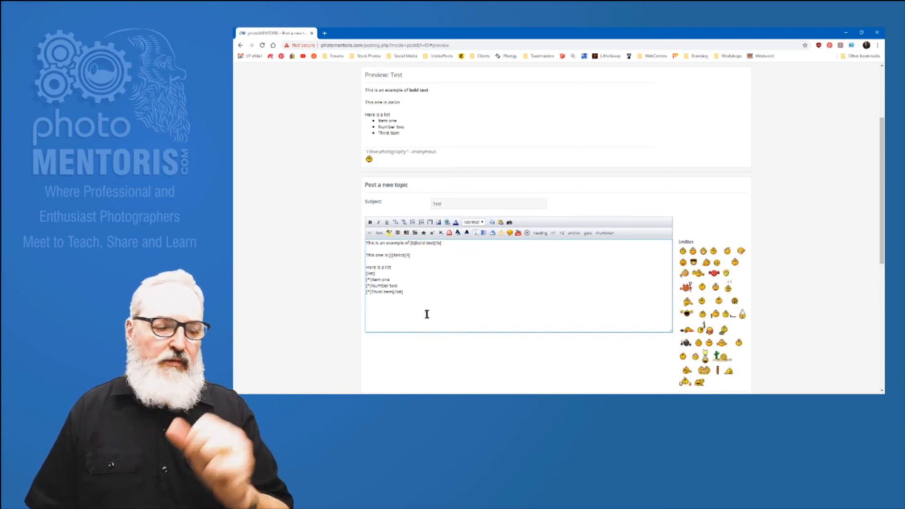
Open the BBvideo insertion options and look through the allowed video sites, keeping youtube.com selected
{"action": "left_click", "coordinate": [527, 235]}
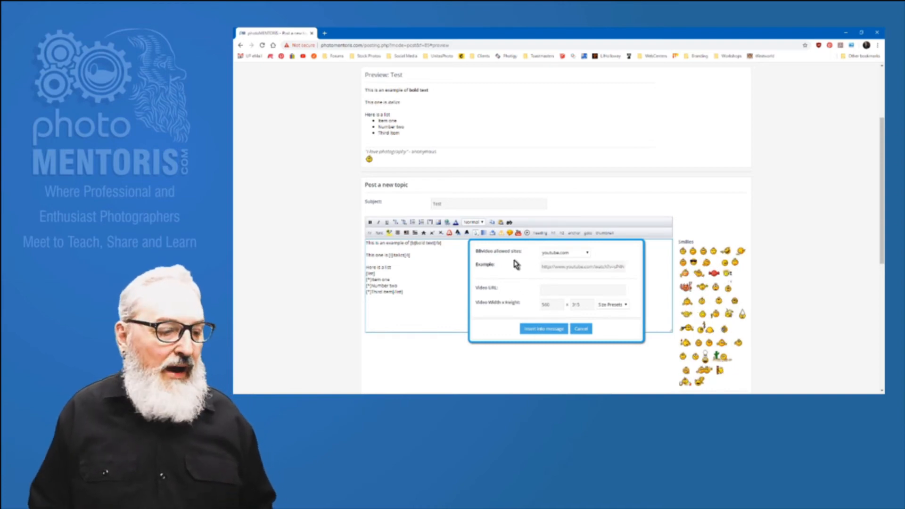
{"action": "left_click", "coordinate": [583, 253]}
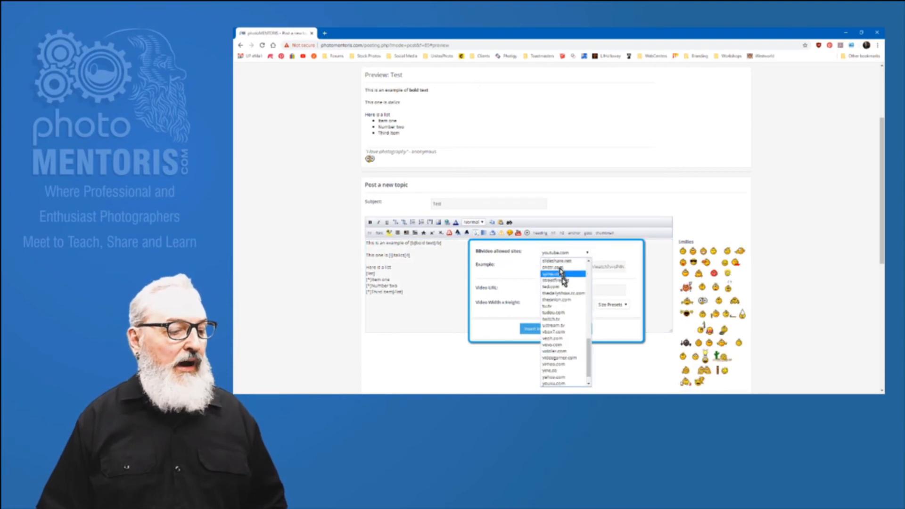
{"action": "mouse_move", "coordinate": [589, 350]}
{"action": "left_mouse_down"}
{"action": "mouse_move", "coordinate": [589, 363]}
{"action": "mouse_move", "coordinate": [588, 283]}
{"action": "mouse_move", "coordinate": [582, 349]}
{"action": "mouse_move", "coordinate": [591, 349]}
{"action": "left_mouse_up"}
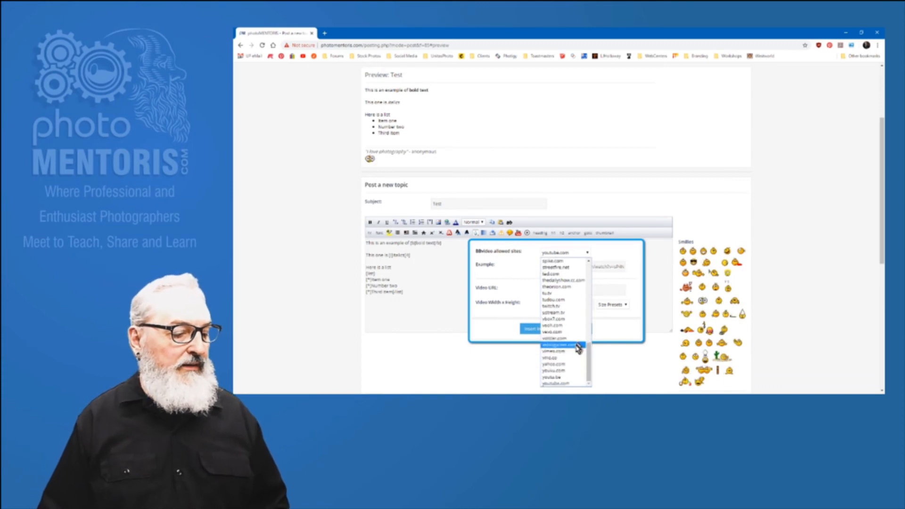
{"action": "left_click", "coordinate": [573, 385]}
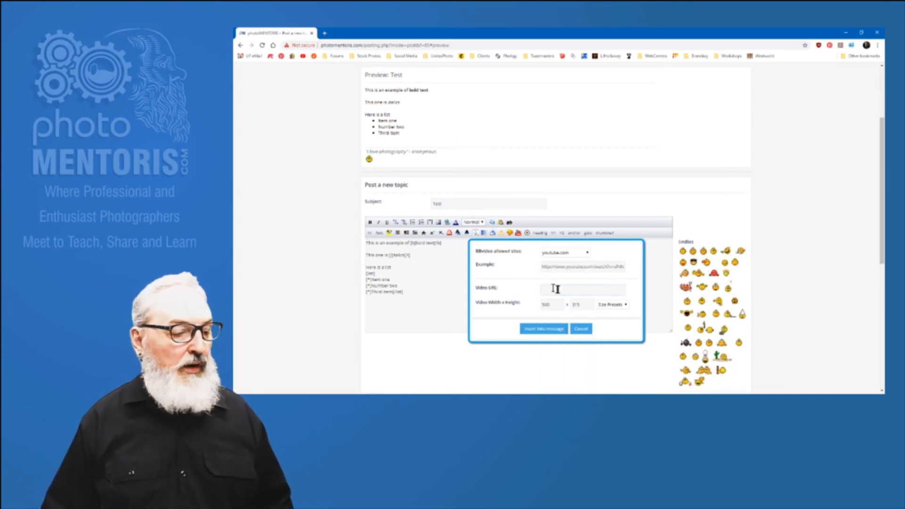
Look at the video URL and size preset options, keep 560 x 315, and cancel without inserting a video
{"action": "left_click", "coordinate": [583, 290]}
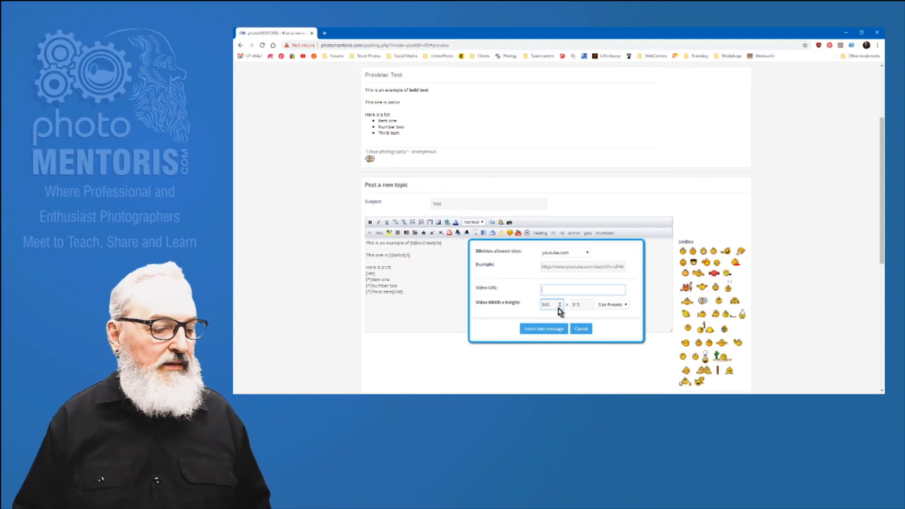
{"action": "left_click", "coordinate": [561, 291]}
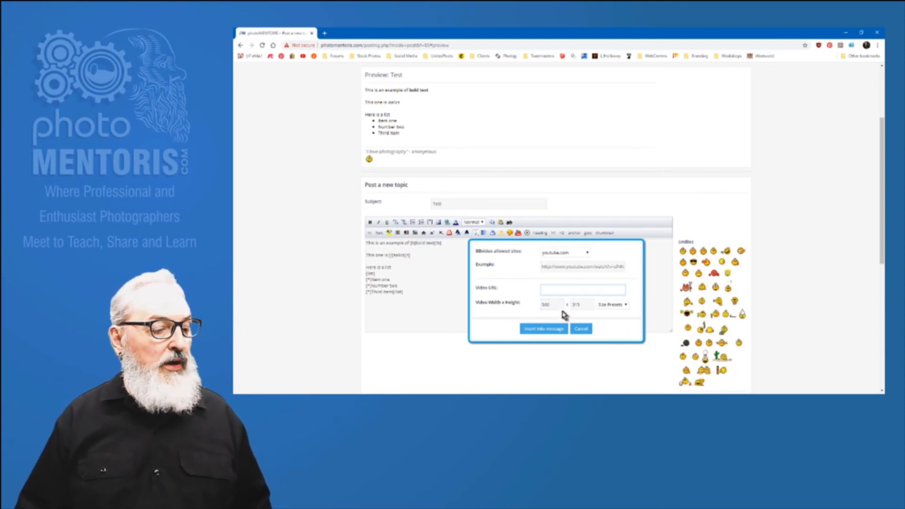
{"action": "left_click", "coordinate": [612, 305]}
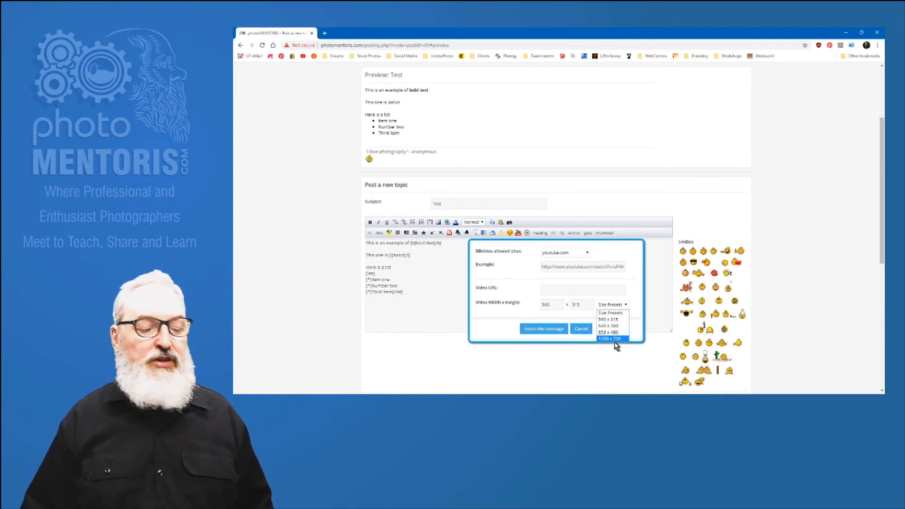
{"action": "left_click", "coordinate": [627, 320]}
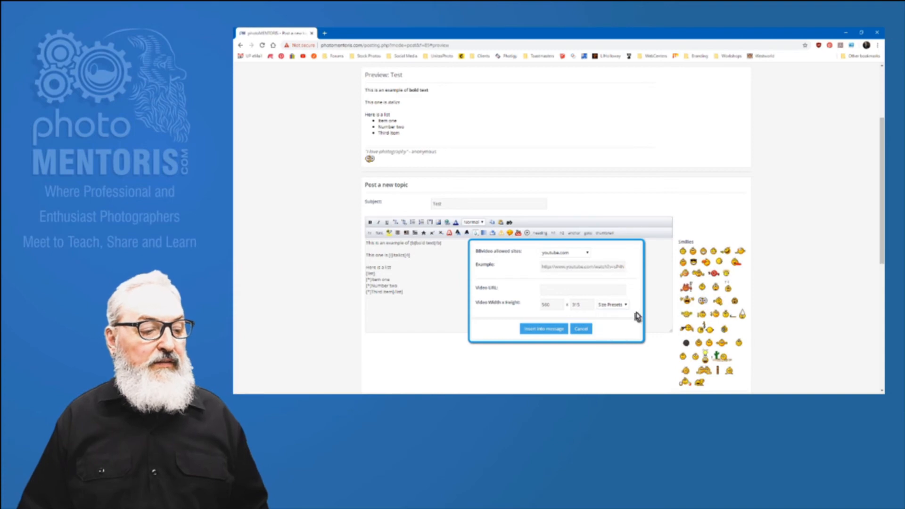
{"action": "left_click", "coordinate": [583, 328]}
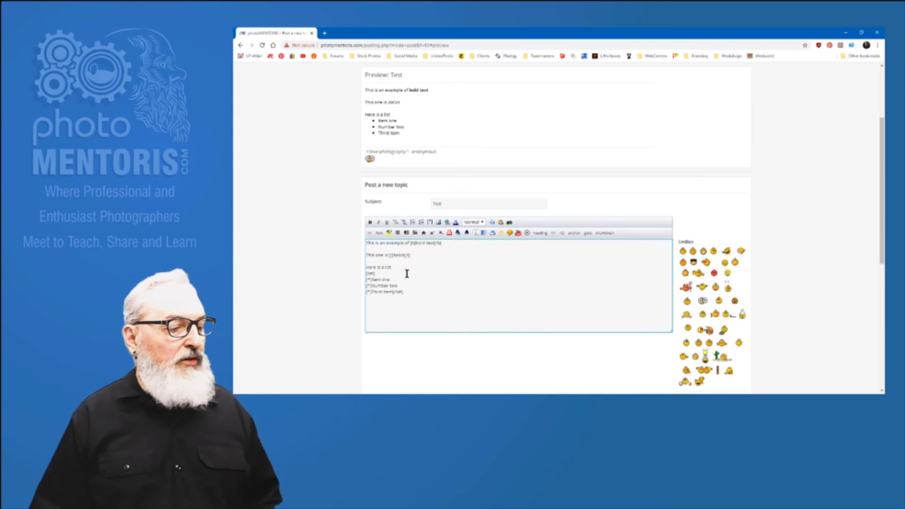
Wrap the line "Here is a list" in a heading tag with the colour value =red and preview the topic
{"action": "left_click_drag", "start_coordinate": [391, 268], "coordinate": [364, 269]}
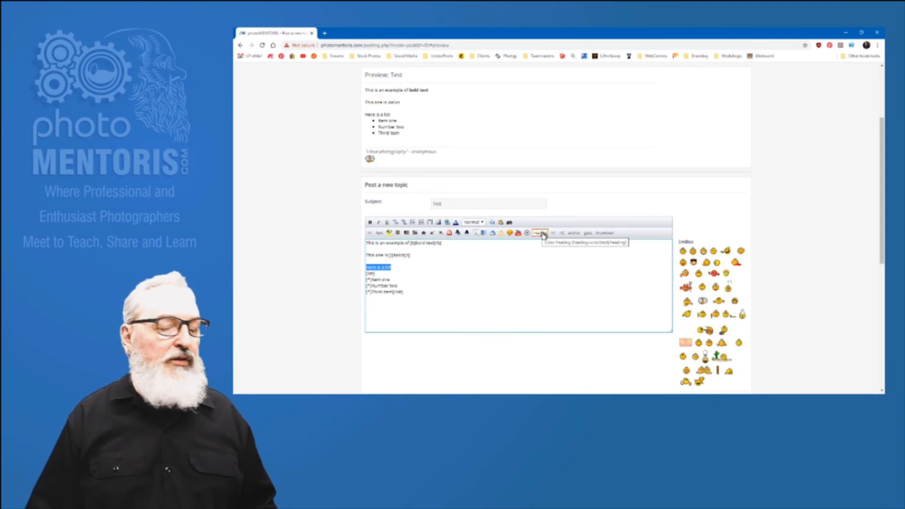
{"action": "left_click", "coordinate": [544, 233]}
{"action": "left_click", "coordinate": [383, 267]}
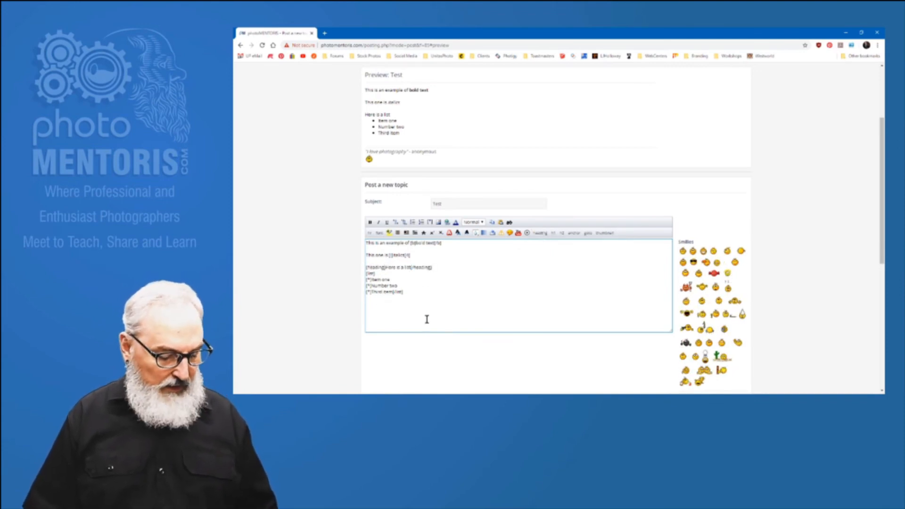
{"action": "type", "text": "=red"}
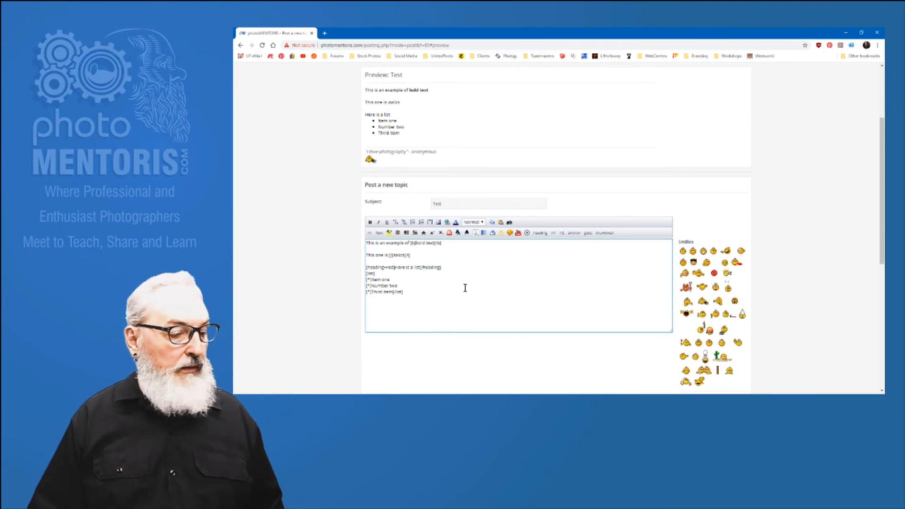
{"action": "scroll", "coordinate": [472, 288], "scroll_direction": "down", "scroll_amount": 3}
{"action": "left_click", "coordinate": [558, 326]}
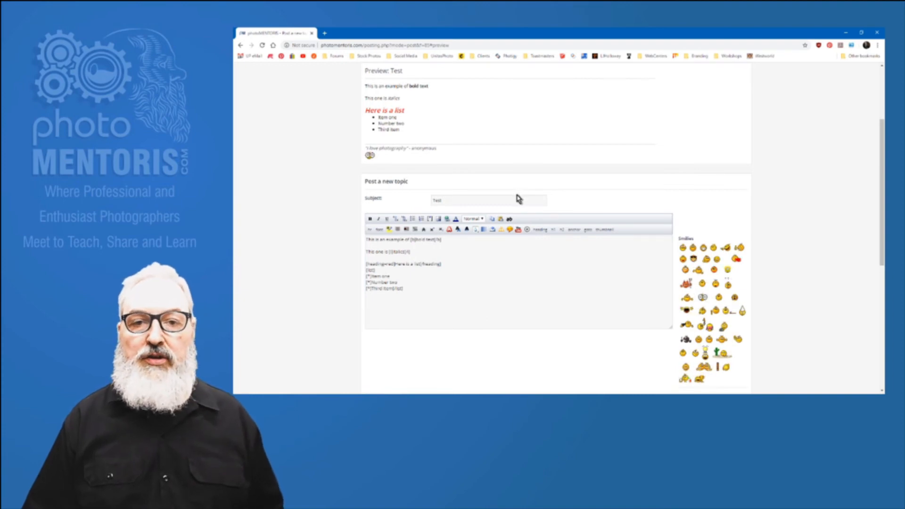
Remove the =red colour value from the opening heading tag and preview how the heading renders without it
{"action": "left_click", "coordinate": [526, 299]}
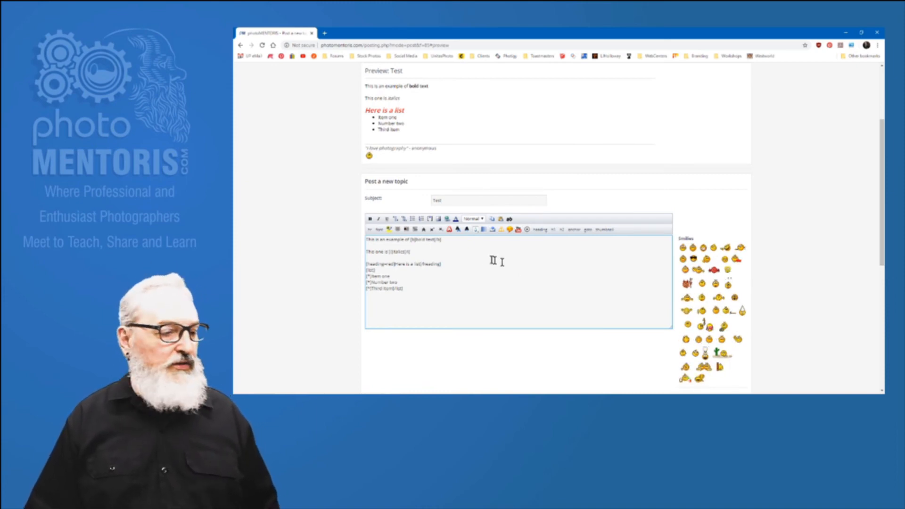
{"action": "key", "text": "BackSpace"}
{"action": "key", "text": "BackSpace"}
{"action": "key", "text": "BackSpace"}
{"action": "key", "text": "BackSpace"}
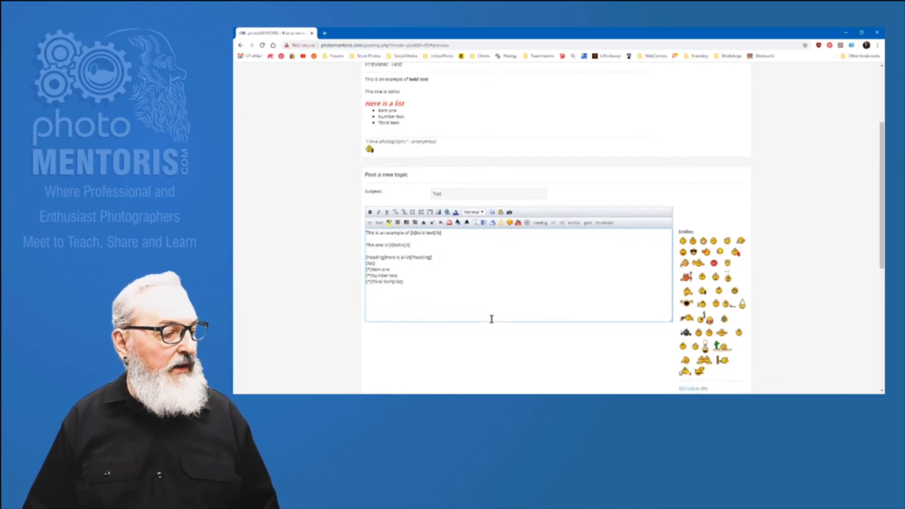
{"action": "scroll", "coordinate": [491, 320], "scroll_direction": "down", "scroll_amount": 2}
{"action": "left_click", "coordinate": [559, 336]}
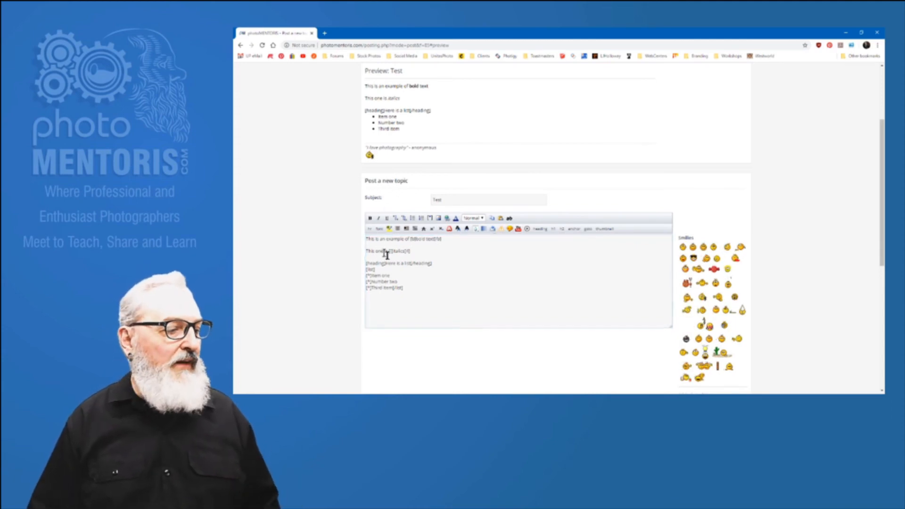
Add the colour value =red back into the opening heading tag
{"action": "type", "text": "="}
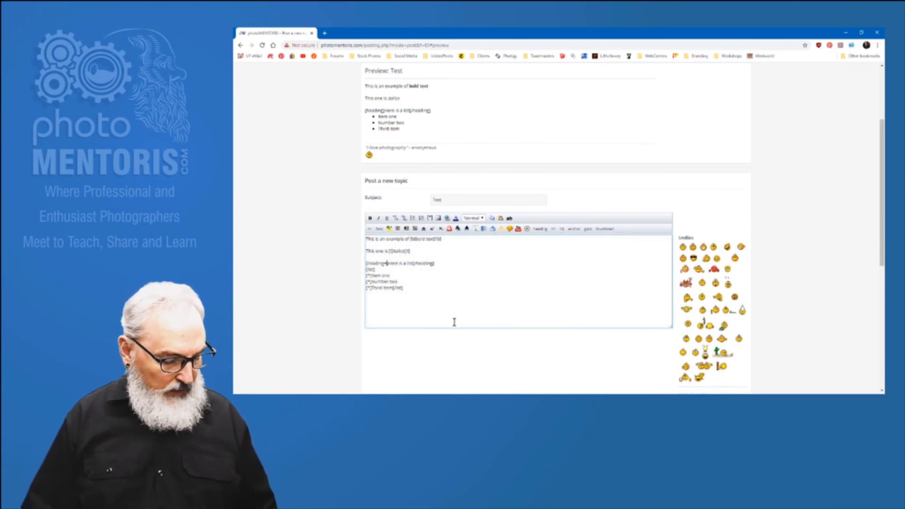
{"action": "type", "text": "red"}
Add the question "What is two plus two" below the list, separated from it by a blank line
{"action": "left_click", "coordinate": [439, 294]}
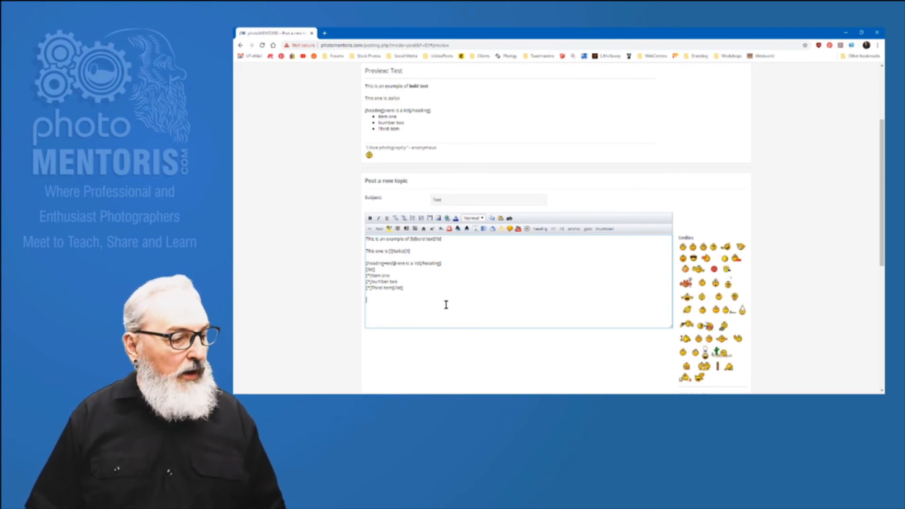
{"action": "key", "text": "Return"}
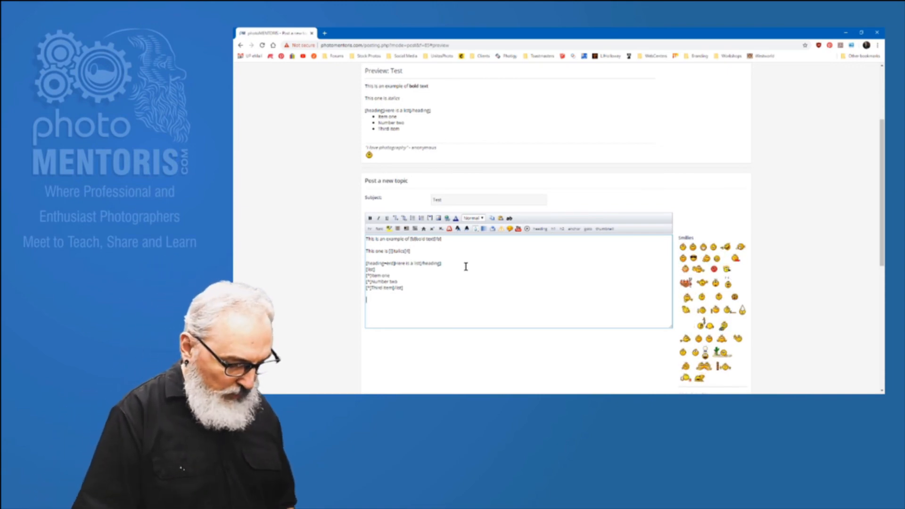
{"action": "key", "text": "Return"}
{"action": "key", "text": "Return"}
{"action": "type", "text": "What is"}
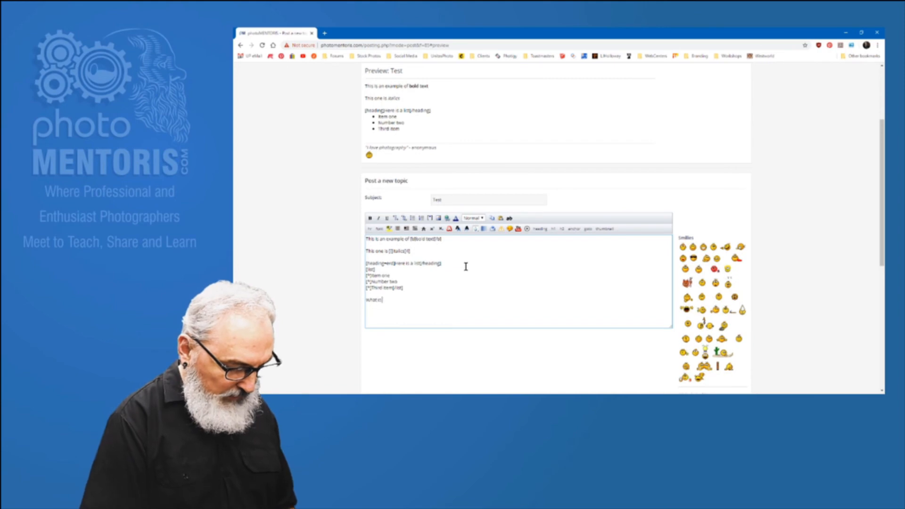
{"action": "type", "text": " two plus two"}
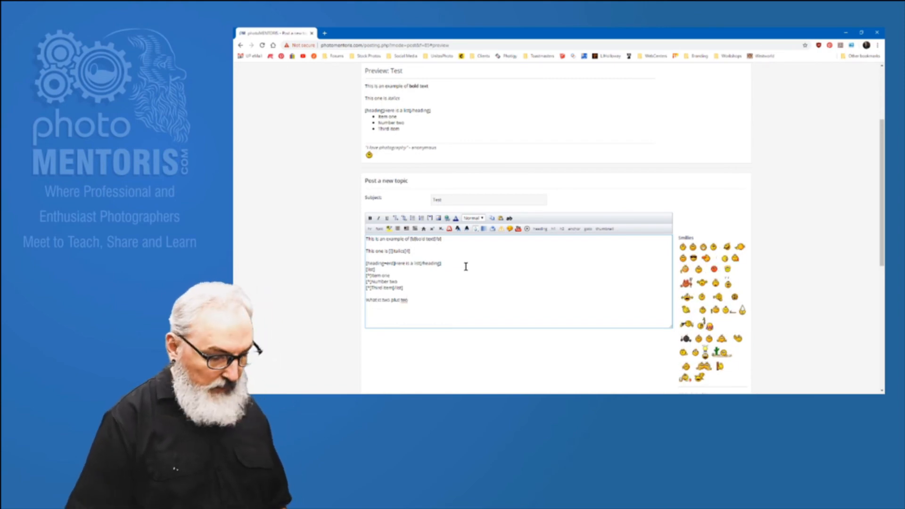
{"action": "key", "text": "BackSpace"}
{"action": "key", "text": "BackSpace"}
{"action": "type", "text": "wo"}
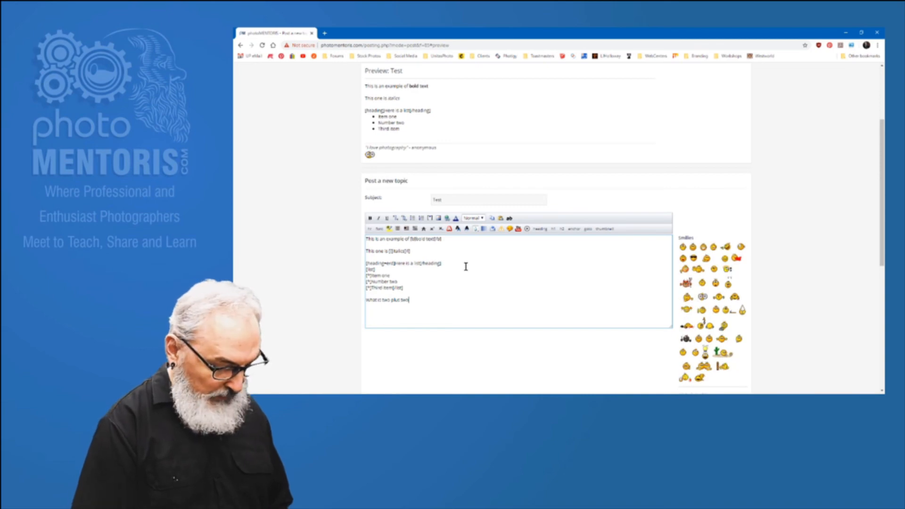
Add the answer "Four" wrapped in a spoiler tag on the line directly below the question
{"action": "key", "text": "Return"}
{"action": "key", "text": "Return"}
{"action": "type", "text": "Your"}
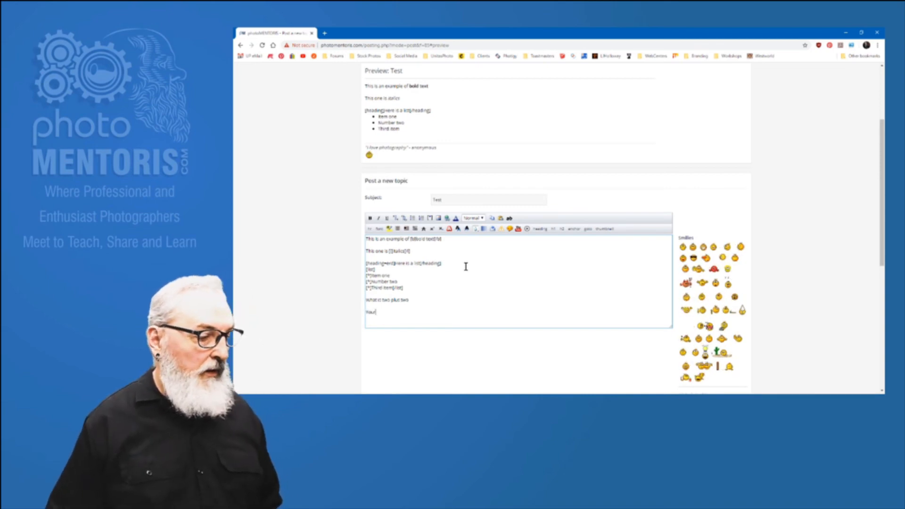
{"action": "left_click_drag", "start_coordinate": [409, 313], "coordinate": [358, 312]}
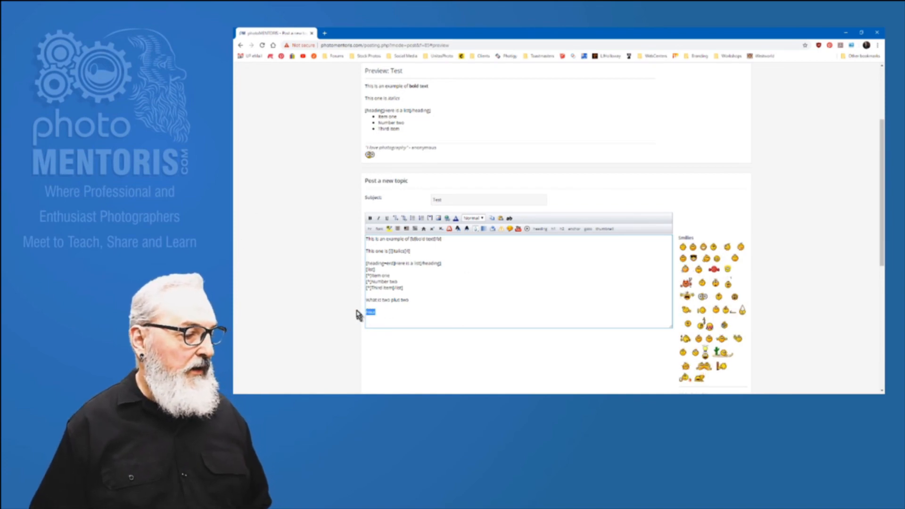
{"action": "left_click", "coordinate": [501, 229]}
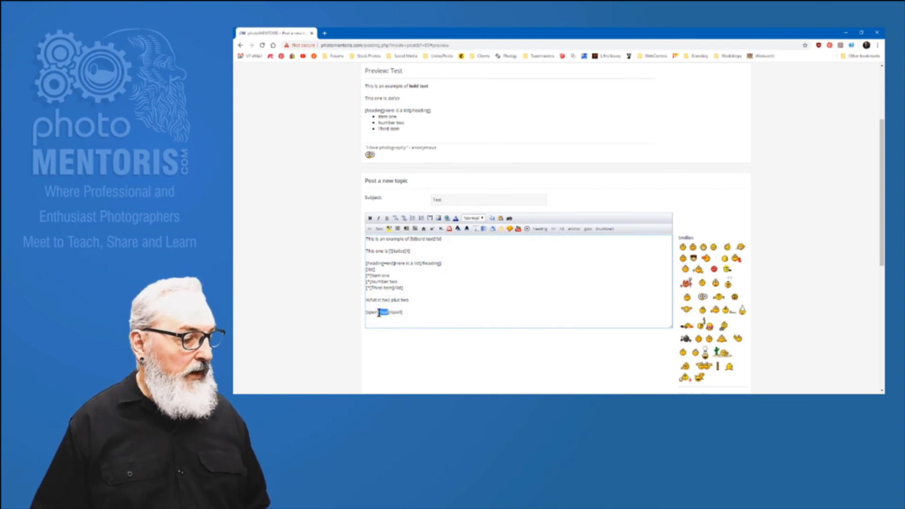
{"action": "key", "text": "Delete"}
Preview the topic and expand the spoiler to check the hidden answer
{"action": "scroll", "coordinate": [449, 329], "scroll_direction": "down", "scroll_amount": 3}
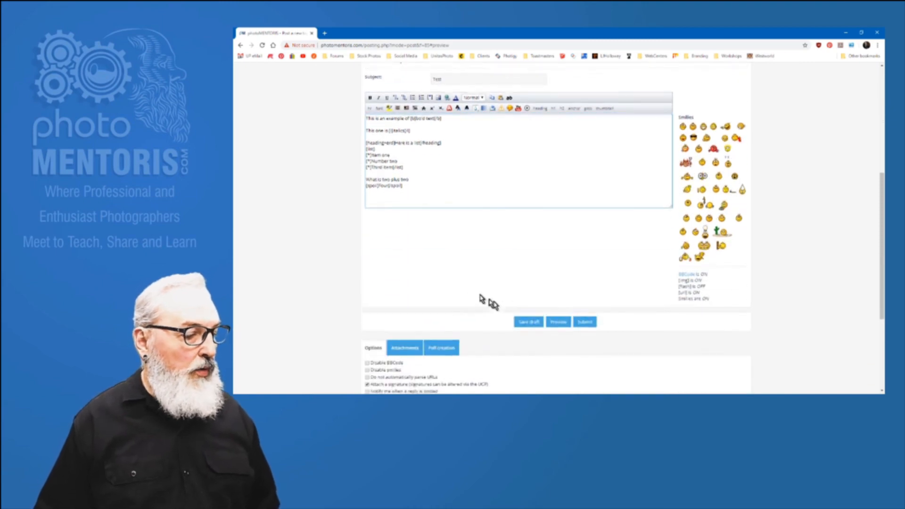
{"action": "left_click", "coordinate": [558, 321]}
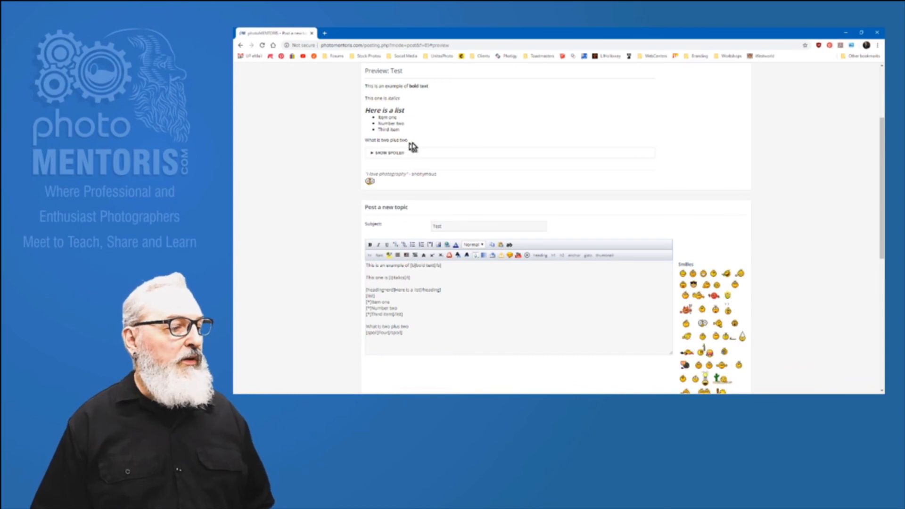
{"action": "left_click", "coordinate": [372, 153]}
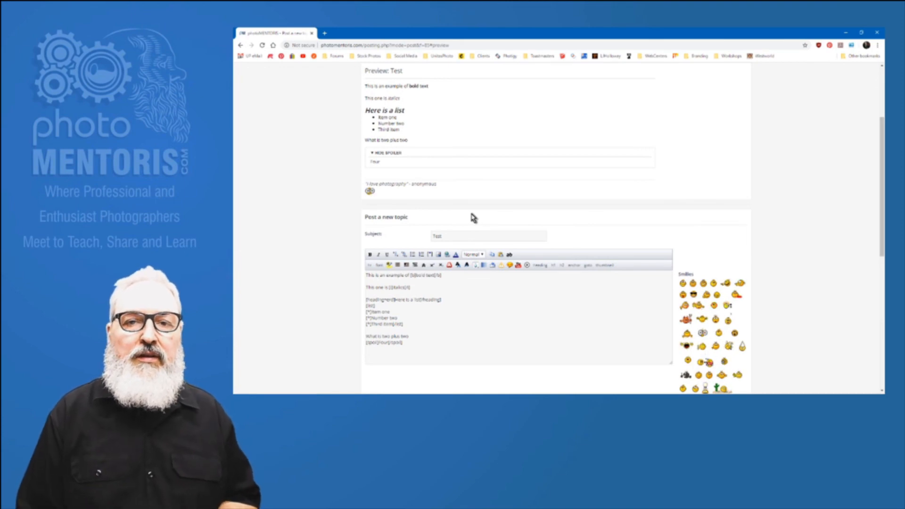
{"action": "left_click", "coordinate": [438, 236]}
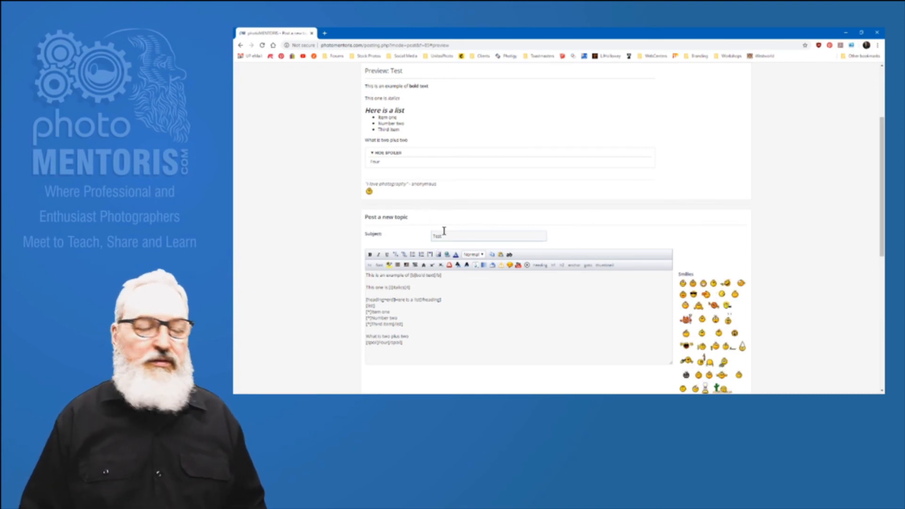
{"action": "left_click", "coordinate": [447, 304]}
{"action": "scroll", "coordinate": [452, 309], "scroll_direction": "down", "scroll_amount": 3}
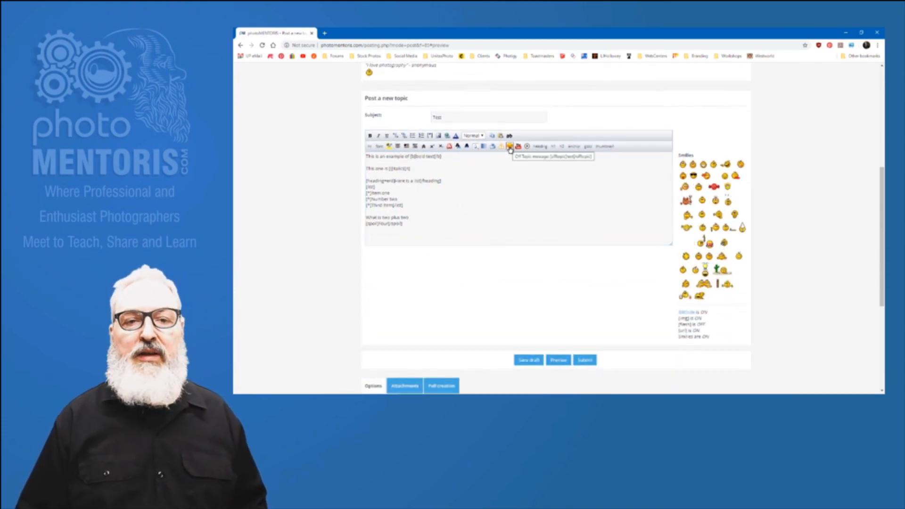
{"action": "left_click", "coordinate": [510, 160]}
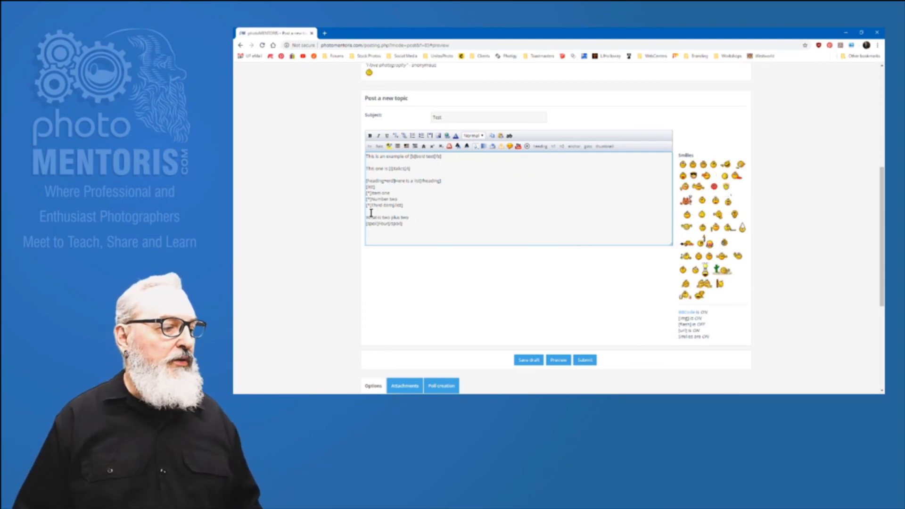
{"action": "left_click_drag", "start_coordinate": [412, 227], "coordinate": [361, 220]}
{"action": "left_click", "coordinate": [392, 214]}
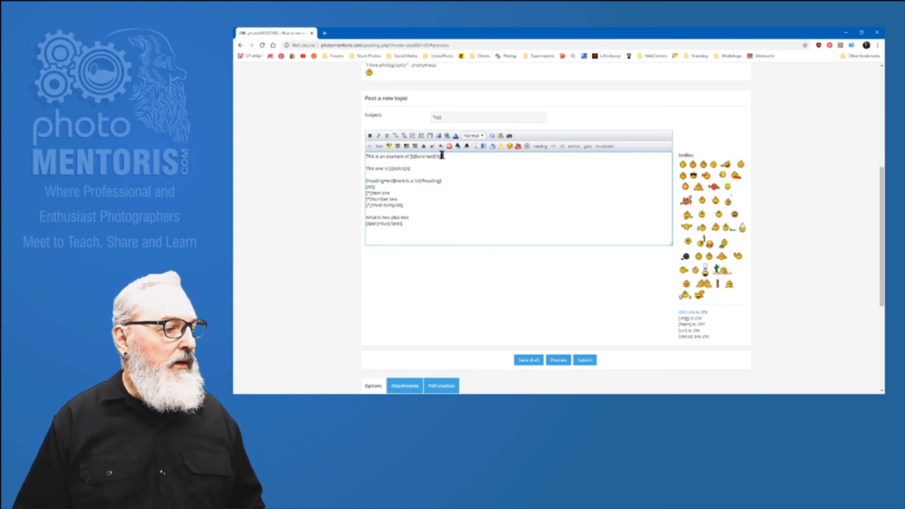
Wrap the message's first line, "This is an example of bold text", in a quote tag and preview the topic
{"action": "left_click_drag", "start_coordinate": [443, 157], "coordinate": [364, 157]}
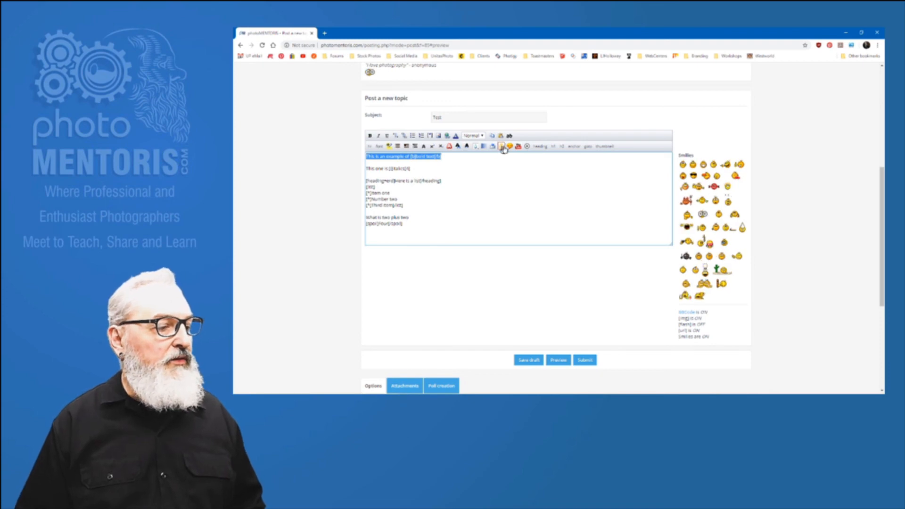
{"action": "left_click", "coordinate": [395, 137]}
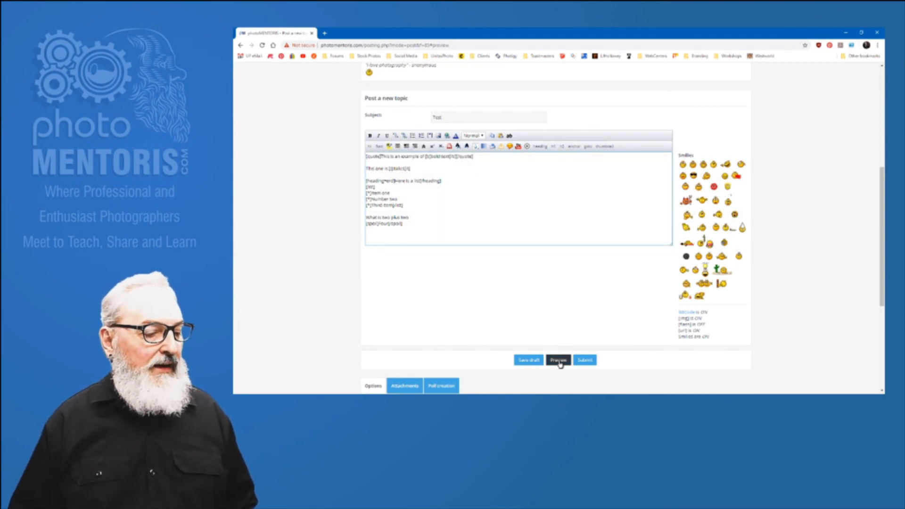
{"action": "left_click", "coordinate": [558, 361]}
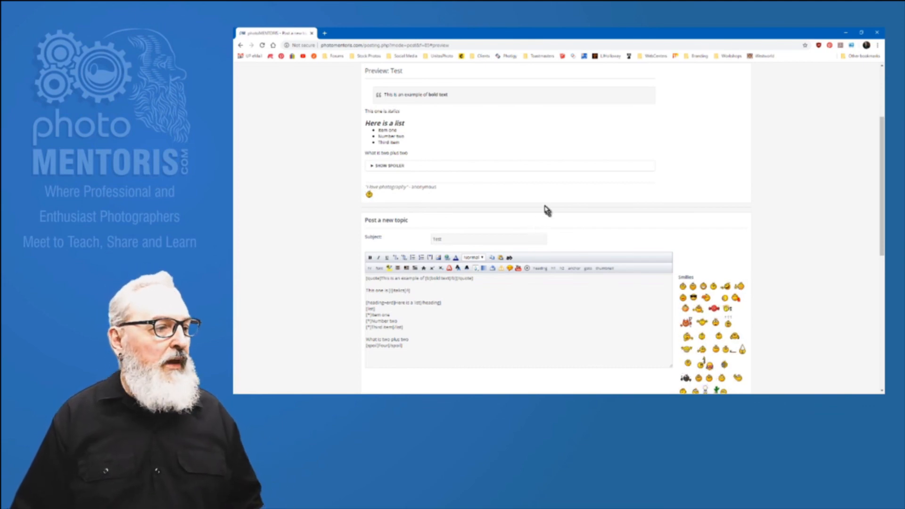
Attribute the quote on the message's first line to "Duck" in its opening tag and preview the topic
{"action": "left_click", "coordinate": [414, 294]}
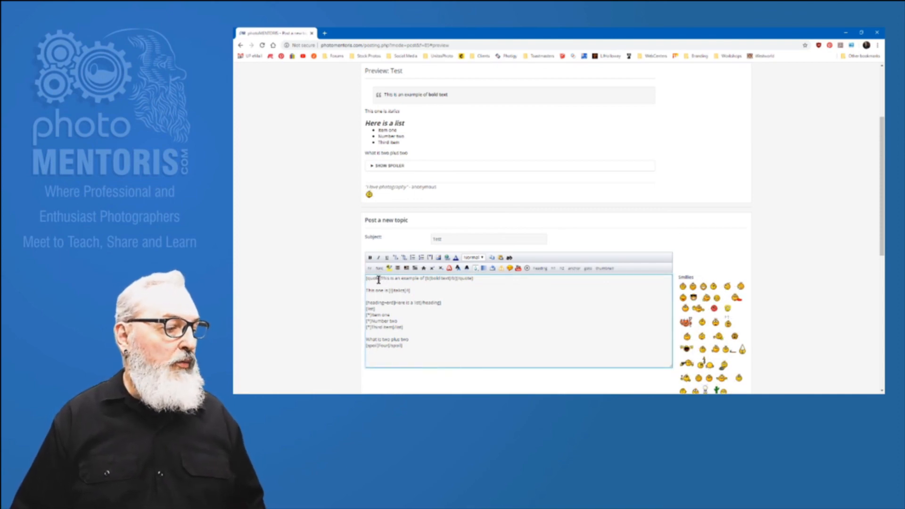
{"action": "type", "text": "="}
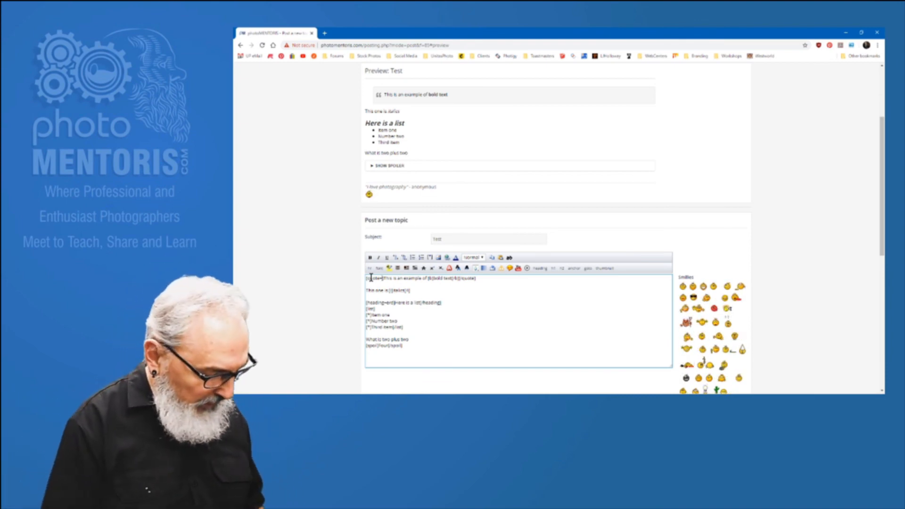
{"action": "type", "text": "Duck"}
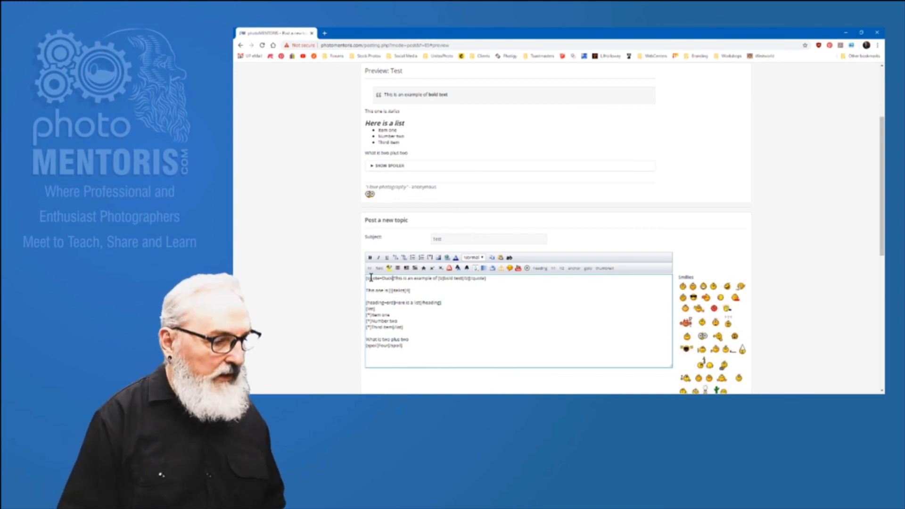
{"action": "scroll", "coordinate": [615, 214], "scroll_direction": "down", "scroll_amount": 3}
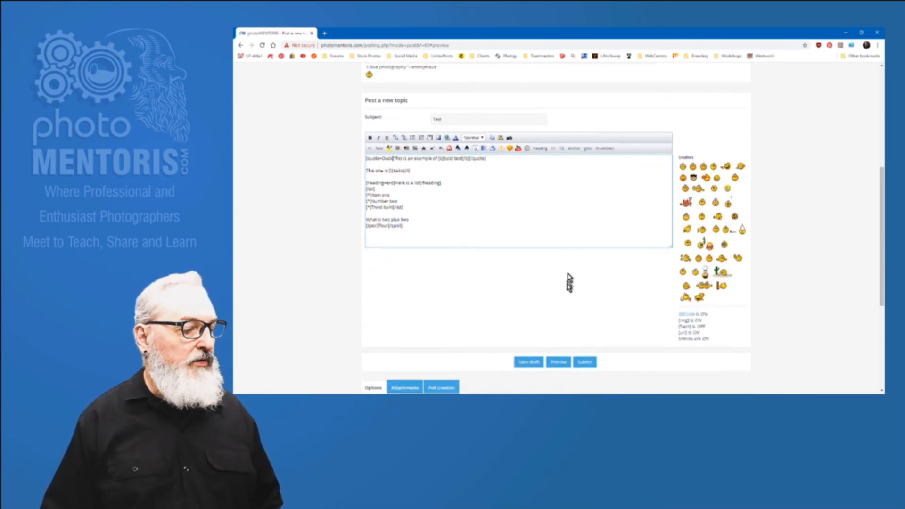
{"action": "left_click", "coordinate": [566, 363]}
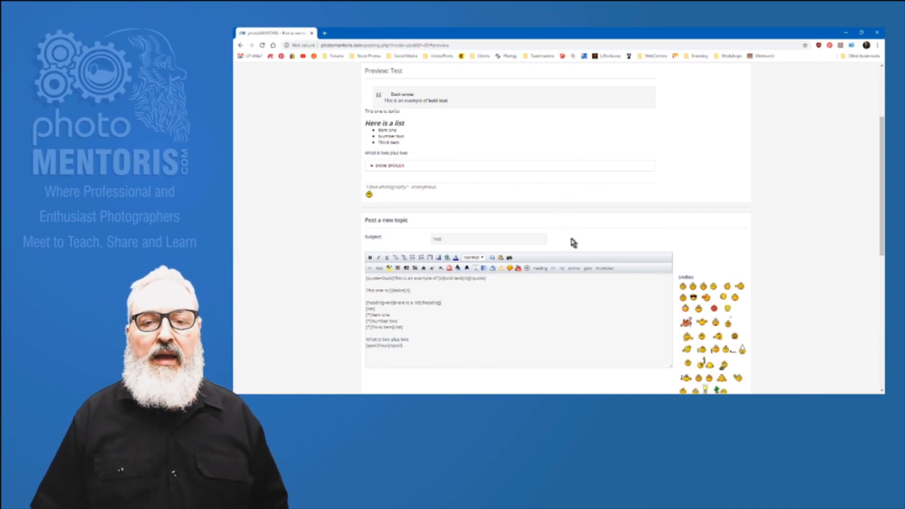
{"action": "scroll", "coordinate": [573, 246], "scroll_direction": "down", "scroll_amount": 1}
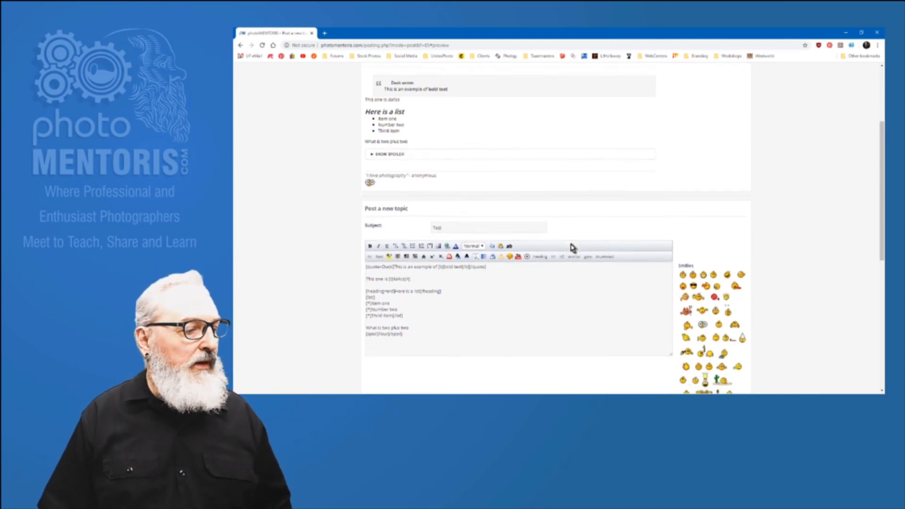
{"action": "scroll", "coordinate": [573, 246], "scroll_direction": "down", "scroll_amount": 2}
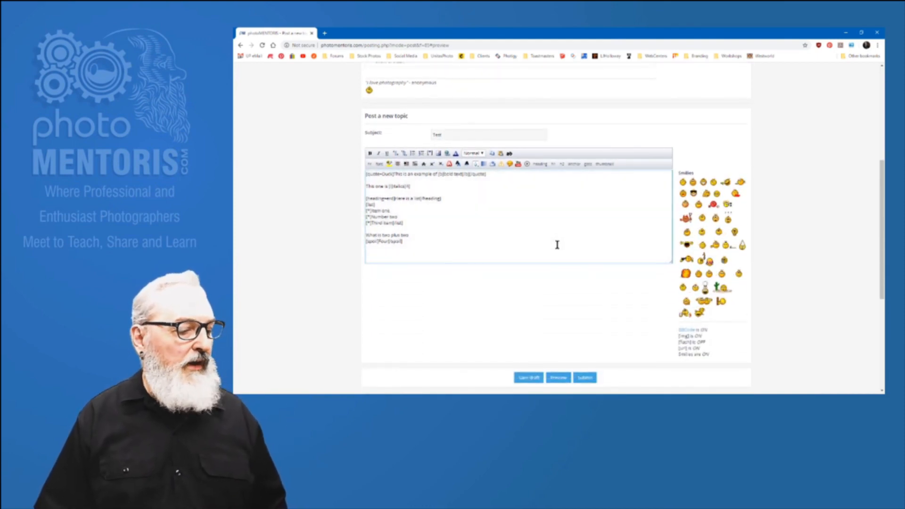
{"action": "scroll", "coordinate": [557, 245], "scroll_direction": "down", "scroll_amount": 1}
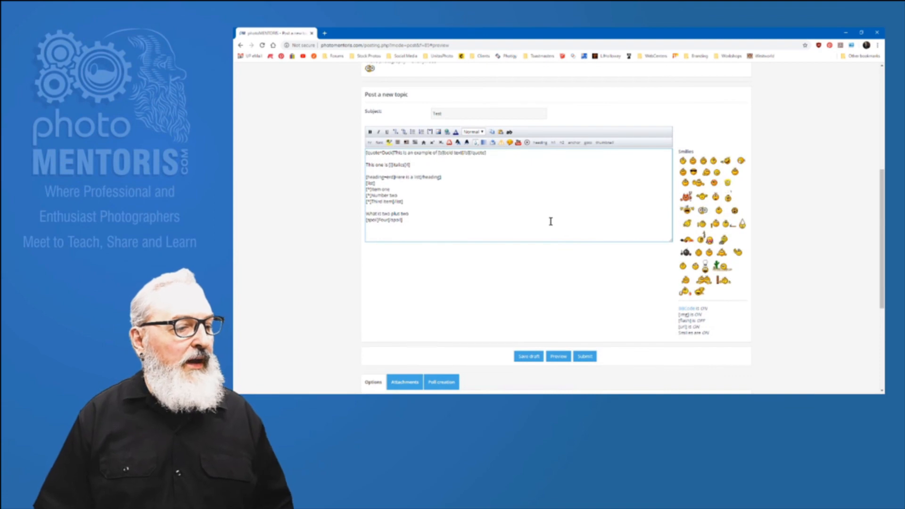